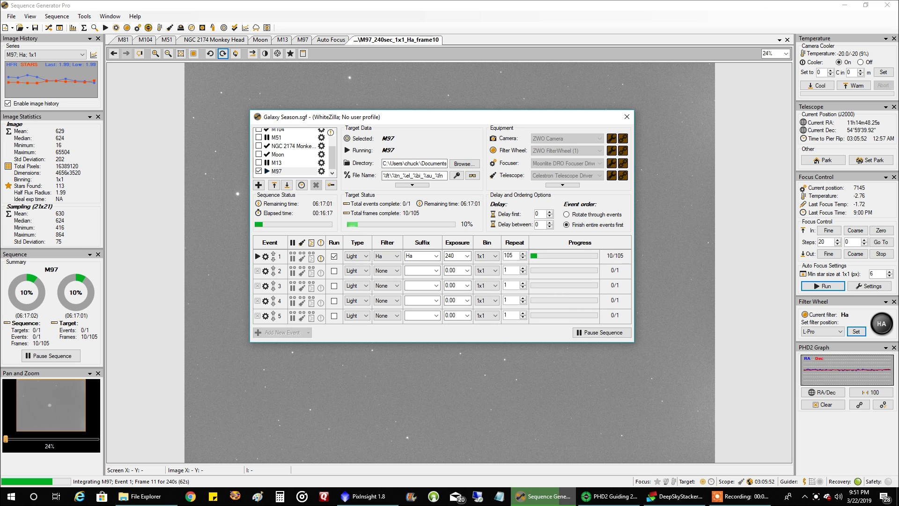
Step: Close the Galaxy Season sequence to view M97's Ha frame 12 being integrated
{"action": "left_click", "coordinate": [624, 118]}
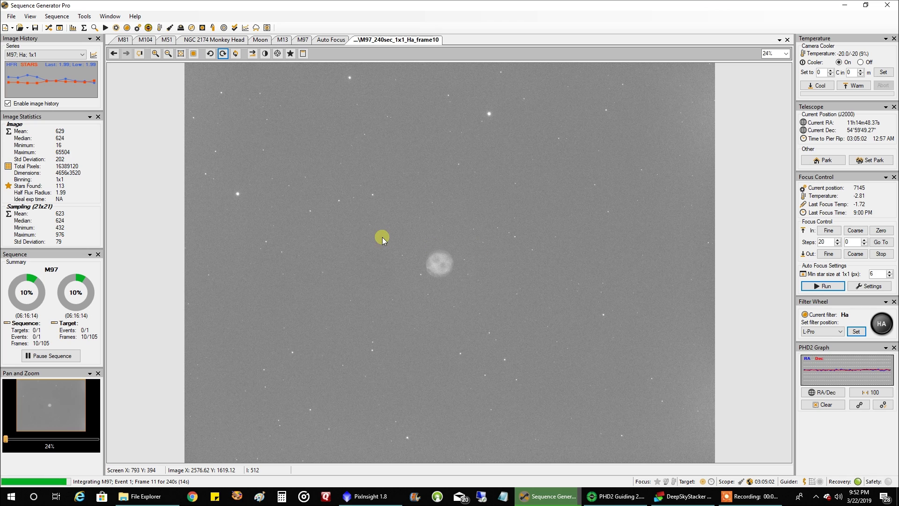
{"action": "left_click", "coordinate": [47, 29]}
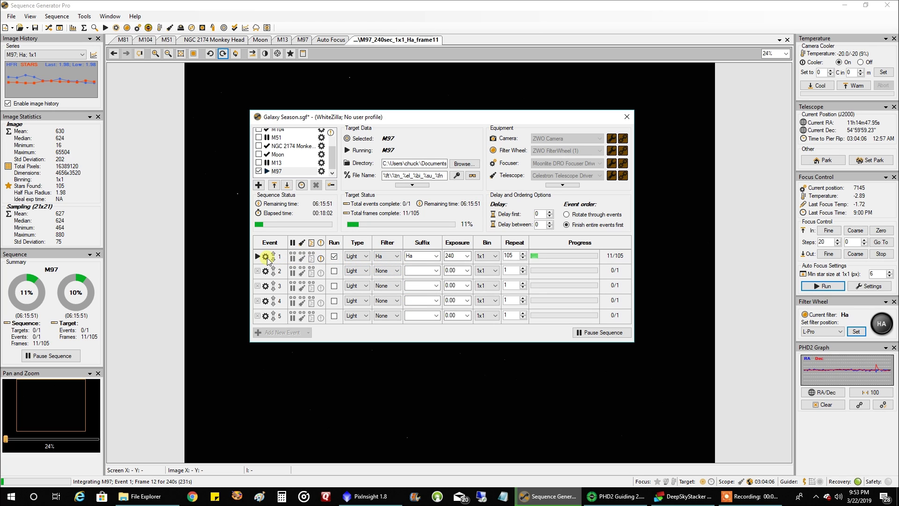
Step: Check event 1's pre- and post-event settings, then save the Galaxy Season sequence with Ctrl+S
{"action": "right_click", "coordinate": [262, 264]}
{"action": "left_click", "coordinate": [295, 326]}
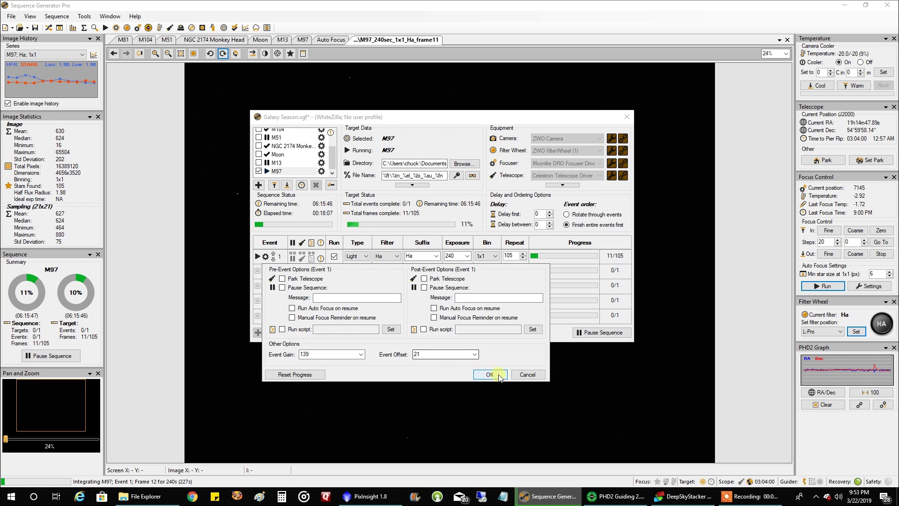
{"action": "left_click", "coordinate": [528, 374]}
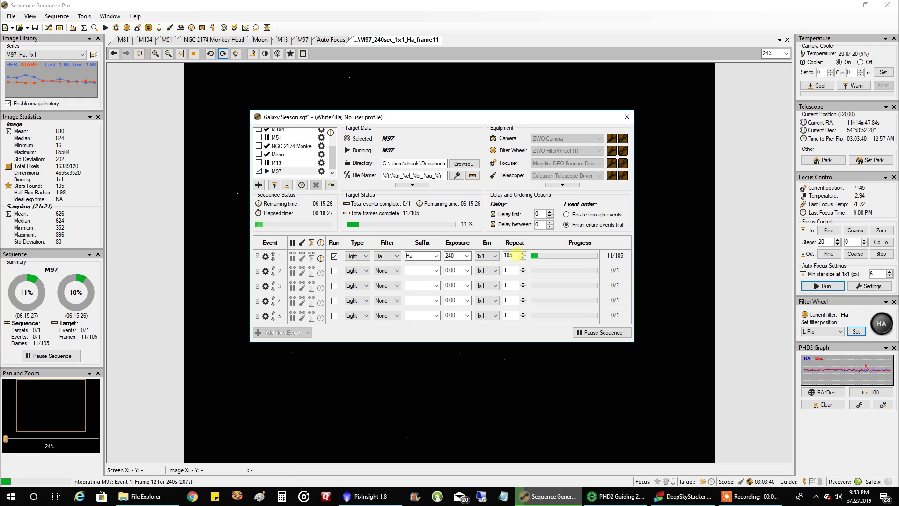
{"action": "key", "text": "ctrl+s"}
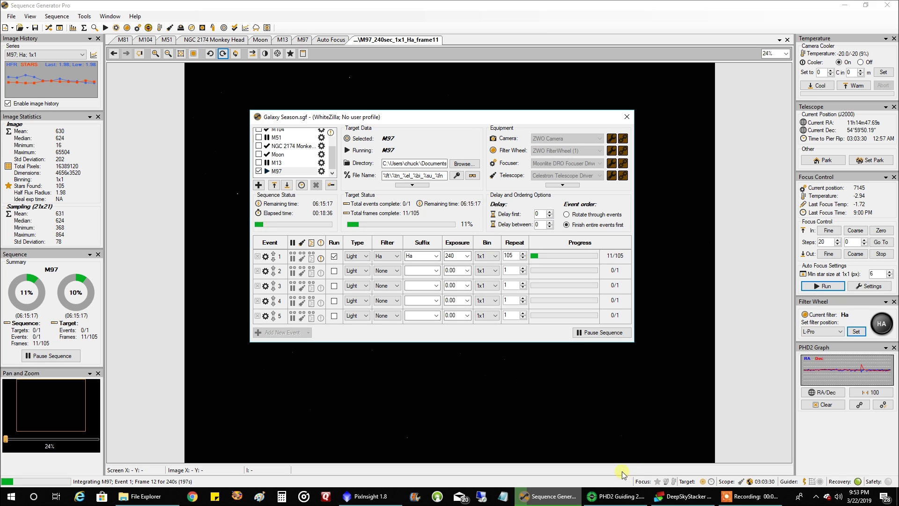
{"action": "left_click", "coordinate": [615, 499]}
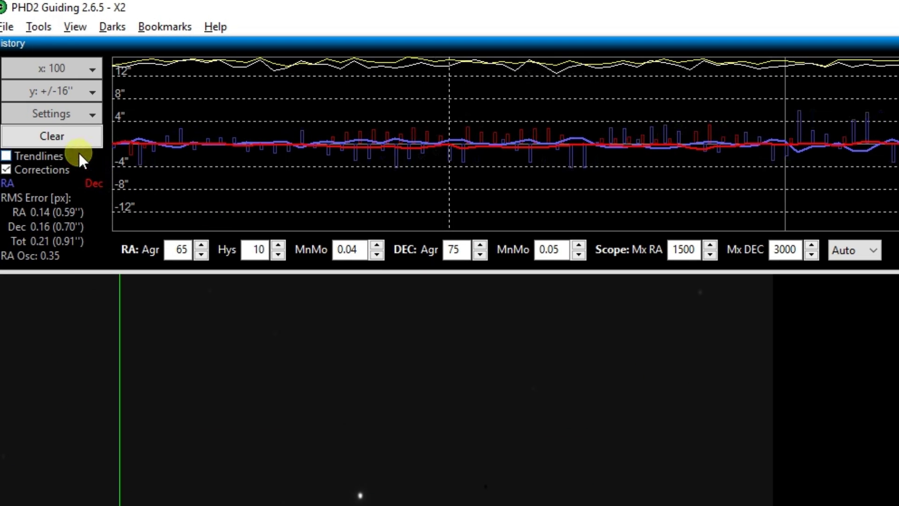
Step: Clear the guiding history graph in PHD2 Guiding
{"action": "left_click", "coordinate": [76, 136]}
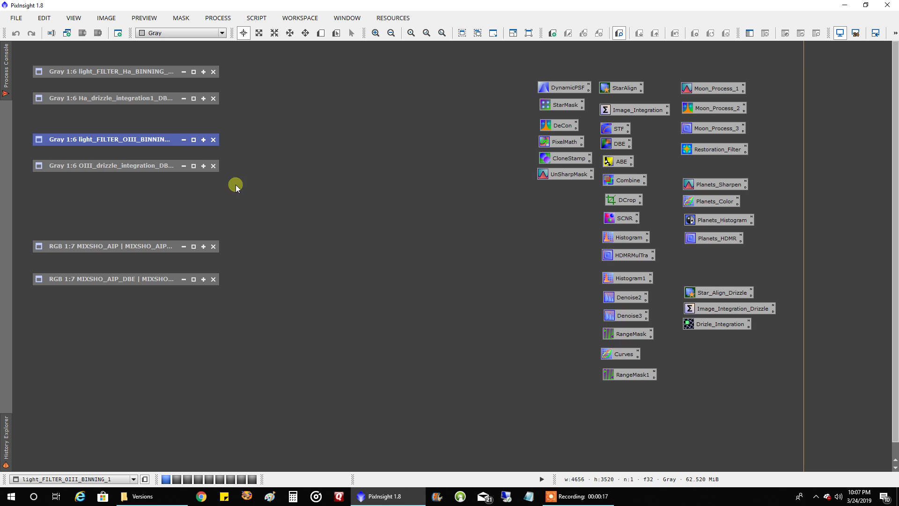
Step: Restore the light_FILTER_Ha_BINNING_1 sub-frame and the Ha drizzle integration DBE image windows
{"action": "double_click", "coordinate": [118, 71]}
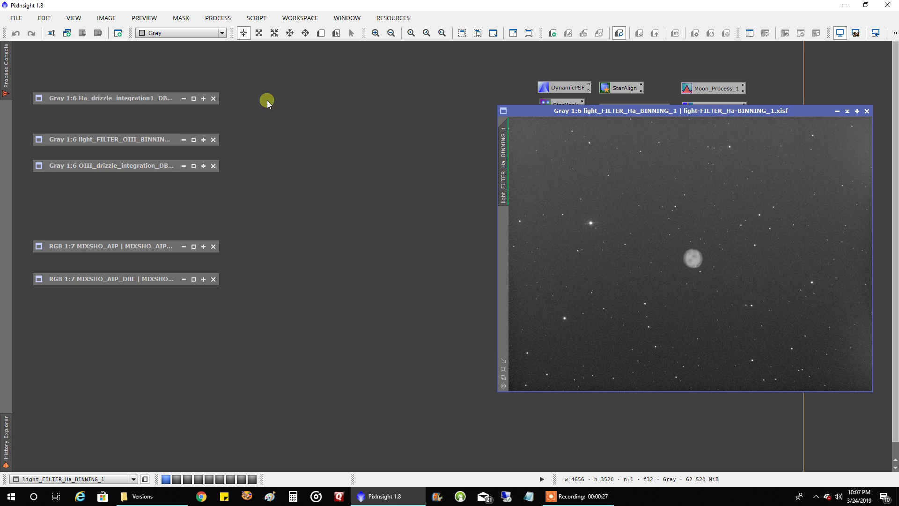
{"action": "double_click", "coordinate": [162, 99]}
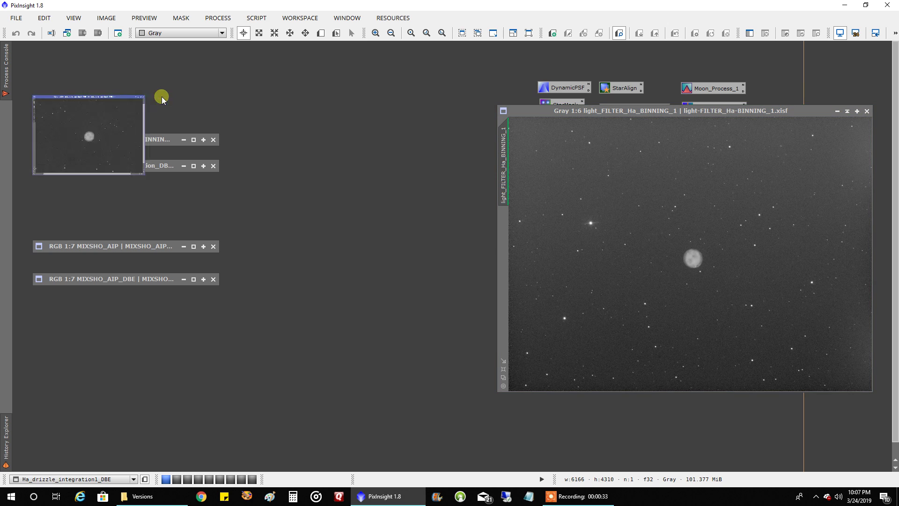
Step: Shift the Ha_drizzle_integration1_DBE window slightly right beside the single Ha frame
{"action": "left_click_drag", "start_coordinate": [213, 107], "coordinate": [227, 112]}
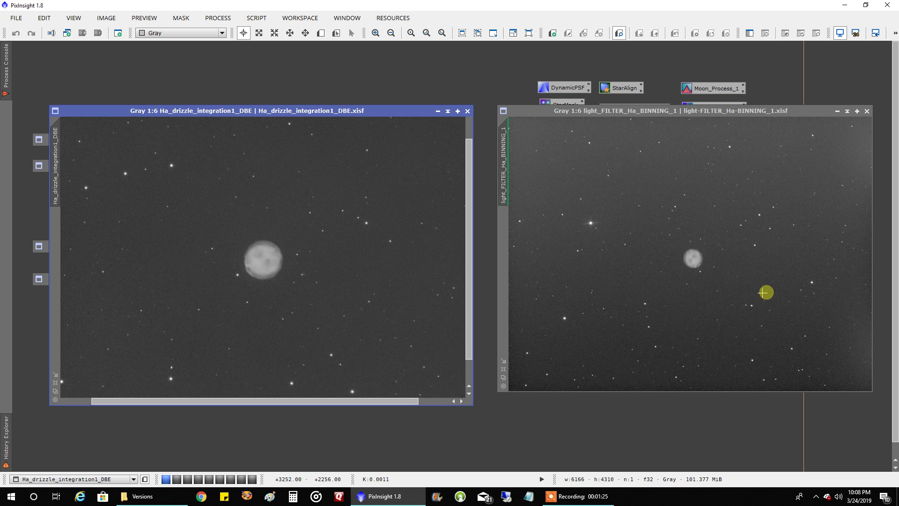
{"action": "scroll", "coordinate": [736, 271], "scroll_direction": "up", "scroll_amount": 2}
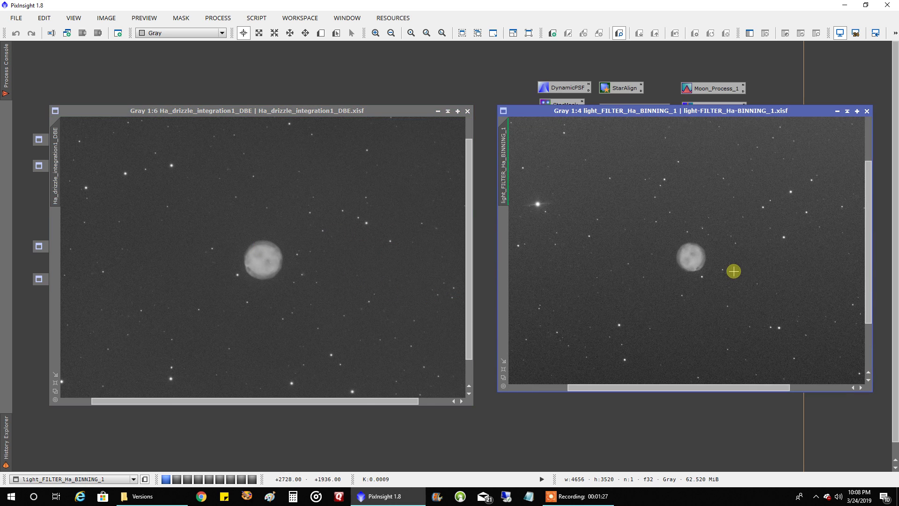
Step: Zoom both Ha views to 1:1 and 1:2, pan the right one, and iconize the single frame
{"action": "scroll", "coordinate": [733, 271], "scroll_direction": "up", "scroll_amount": 2}
{"action": "scroll", "coordinate": [734, 271], "scroll_direction": "up", "scroll_amount": 1}
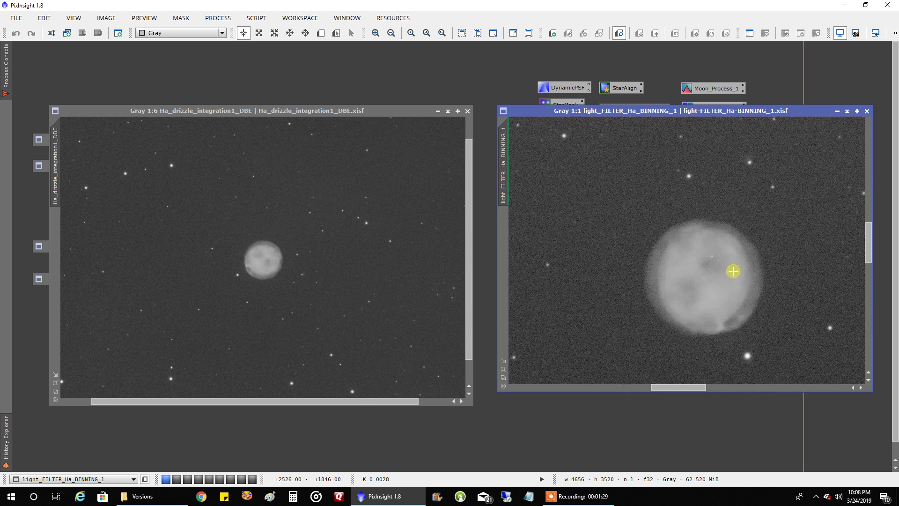
{"action": "scroll", "coordinate": [347, 306], "scroll_direction": "up", "scroll_amount": 4}
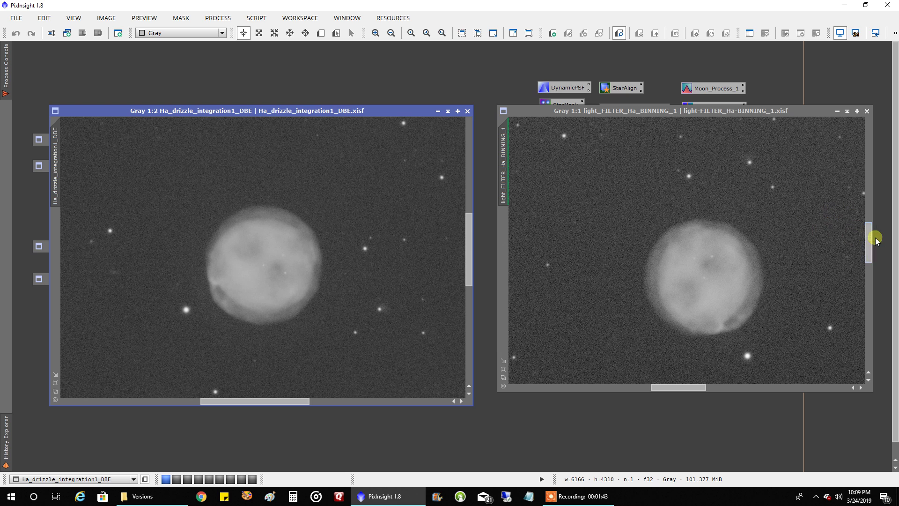
{"action": "left_click_drag", "start_coordinate": [868, 234], "coordinate": [869, 235]}
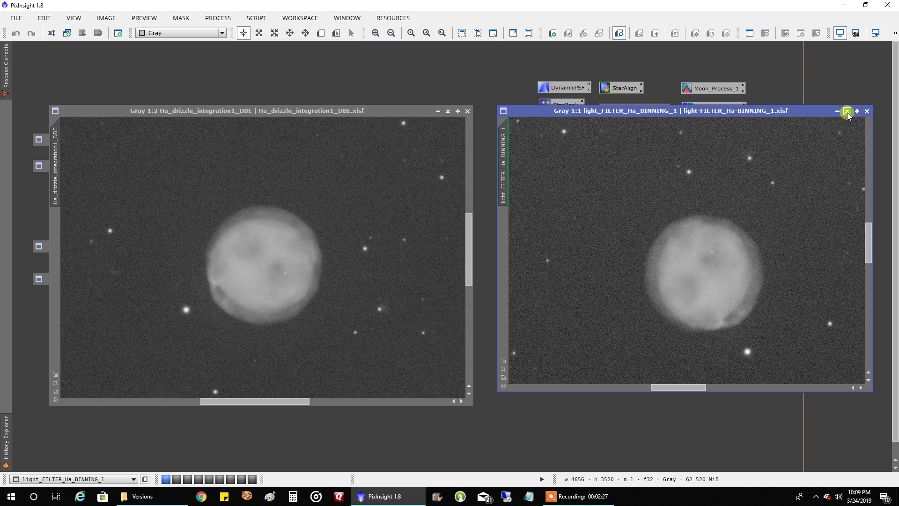
{"action": "left_click", "coordinate": [847, 115]}
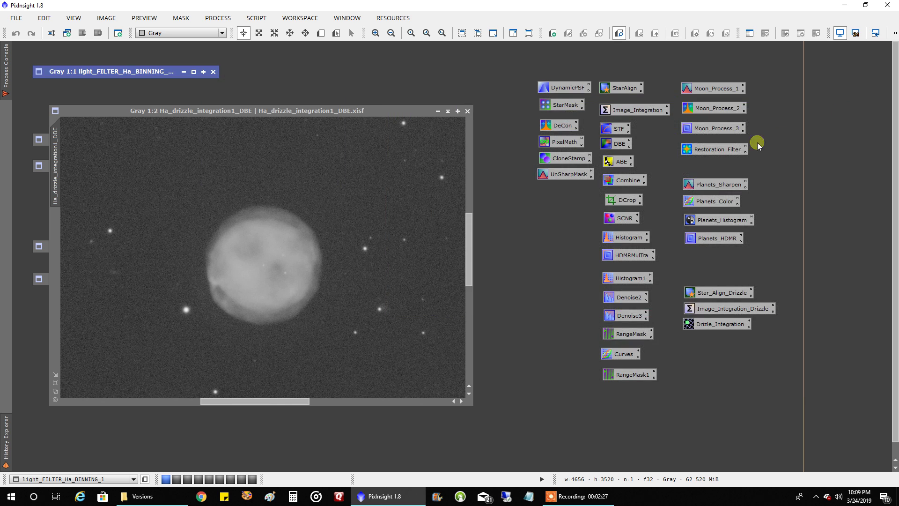
Step: Collapse the Ha drizzle image and lay out the single and drizzled OIII images side by side
{"action": "left_click", "coordinate": [448, 111]}
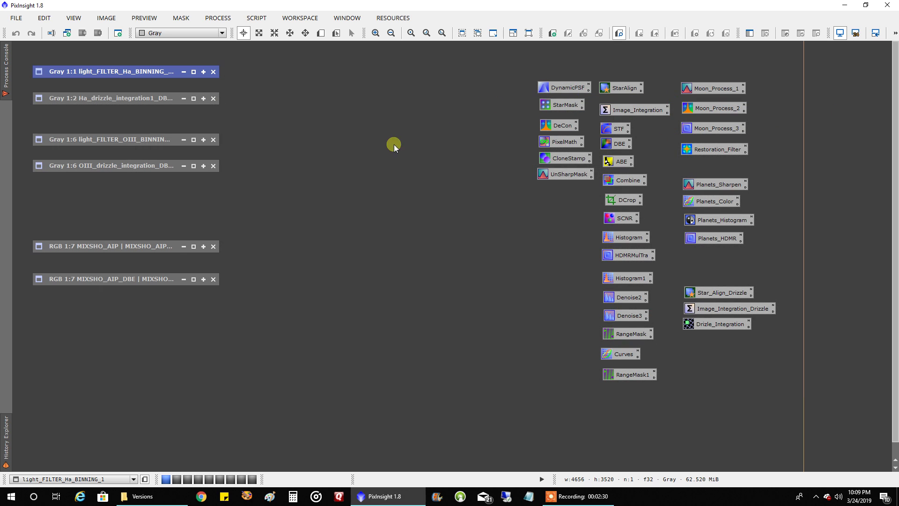
{"action": "double_click", "coordinate": [156, 139]}
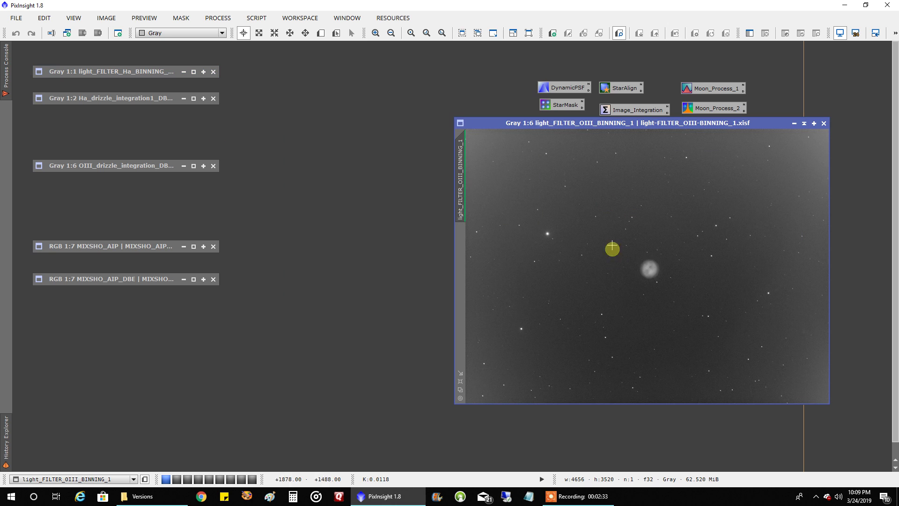
{"action": "double_click", "coordinate": [113, 165]}
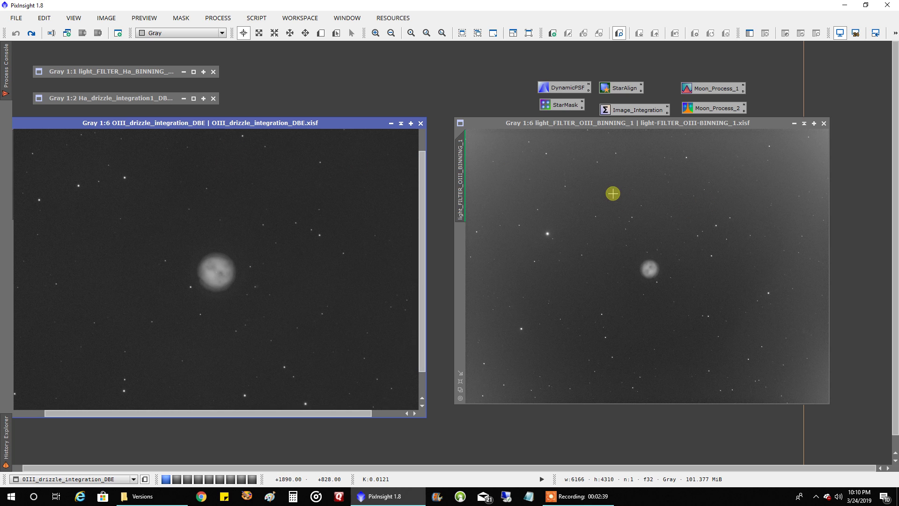
{"action": "left_click", "coordinate": [612, 128]}
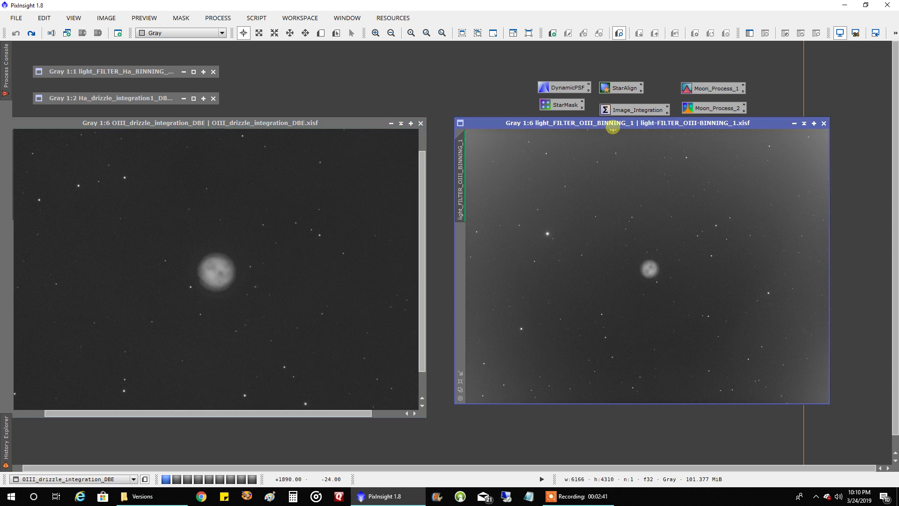
{"action": "left_click_drag", "start_coordinate": [614, 126], "coordinate": [643, 126]}
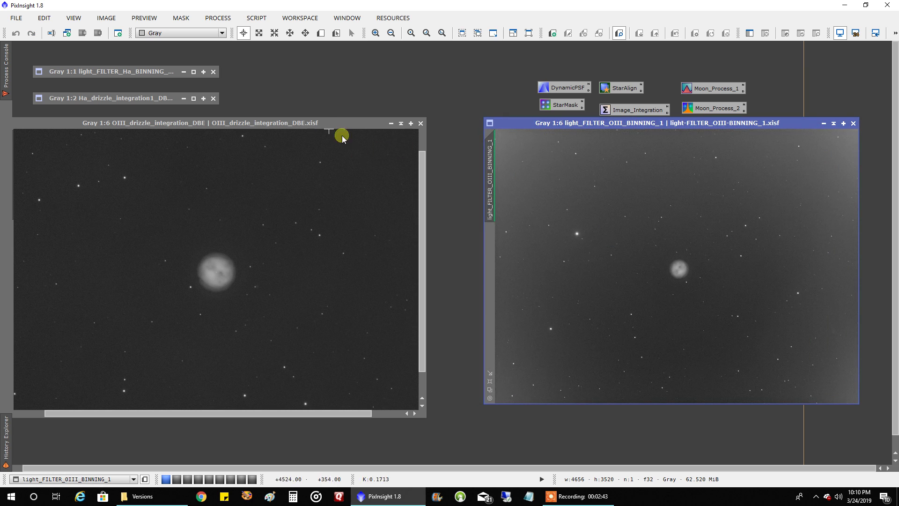
{"action": "left_click_drag", "start_coordinate": [316, 121], "coordinate": [351, 122]}
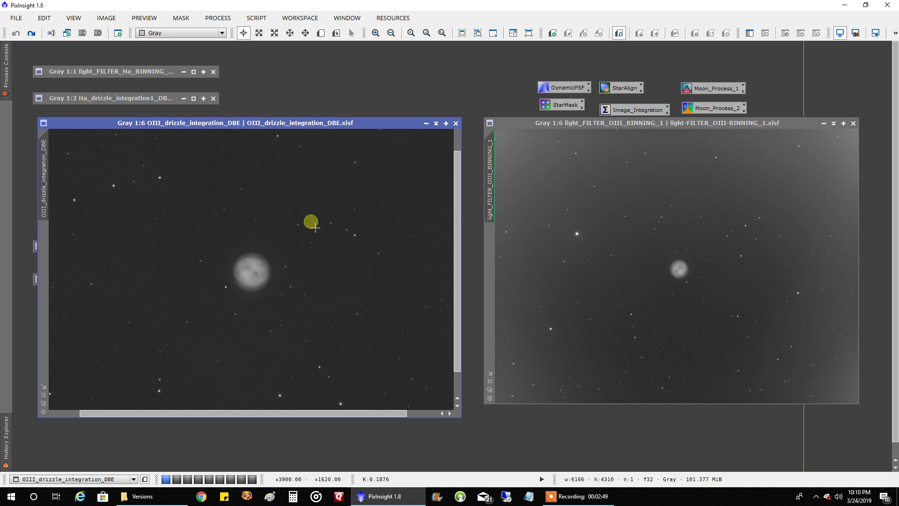
Step: Zoom in and out on OIII_drizzle_integration_DBE and light_FILTER_OIII_BINNING_1 to compare nebula detail
{"action": "scroll", "coordinate": [677, 256], "scroll_direction": "up", "scroll_amount": 1}
{"action": "scroll", "coordinate": [381, 257], "scroll_direction": "down", "scroll_amount": 1}
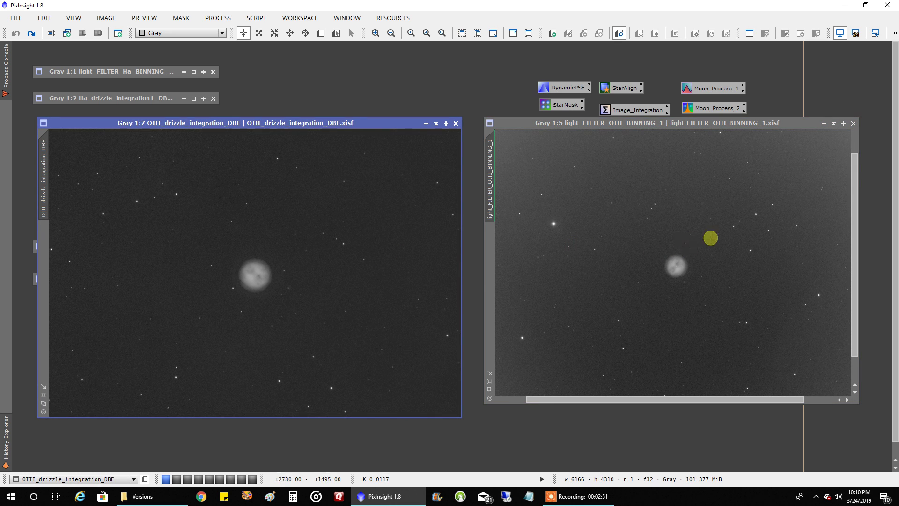
{"action": "scroll", "coordinate": [706, 237], "scroll_direction": "up", "scroll_amount": 3}
{"action": "scroll", "coordinate": [704, 237], "scroll_direction": "up", "scroll_amount": 1}
{"action": "scroll", "coordinate": [317, 253], "scroll_direction": "up", "scroll_amount": 2}
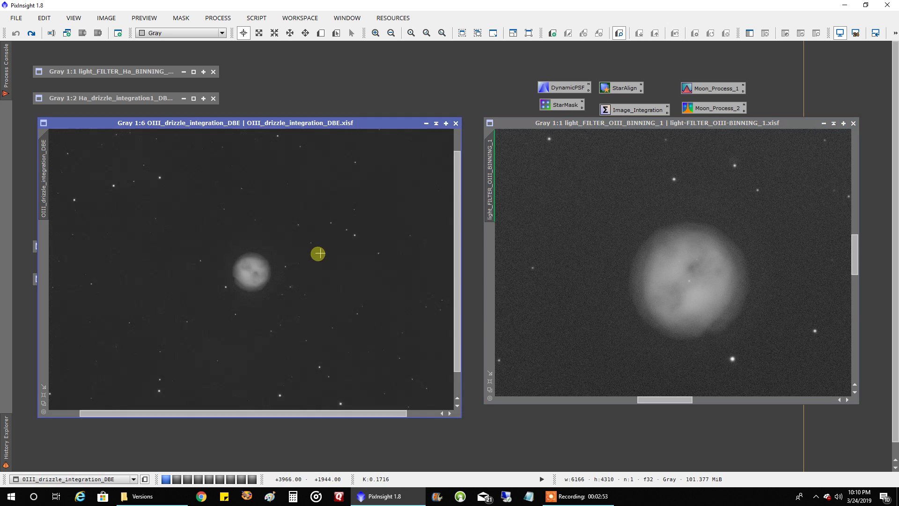
{"action": "scroll", "coordinate": [323, 250], "scroll_direction": "up", "scroll_amount": 1}
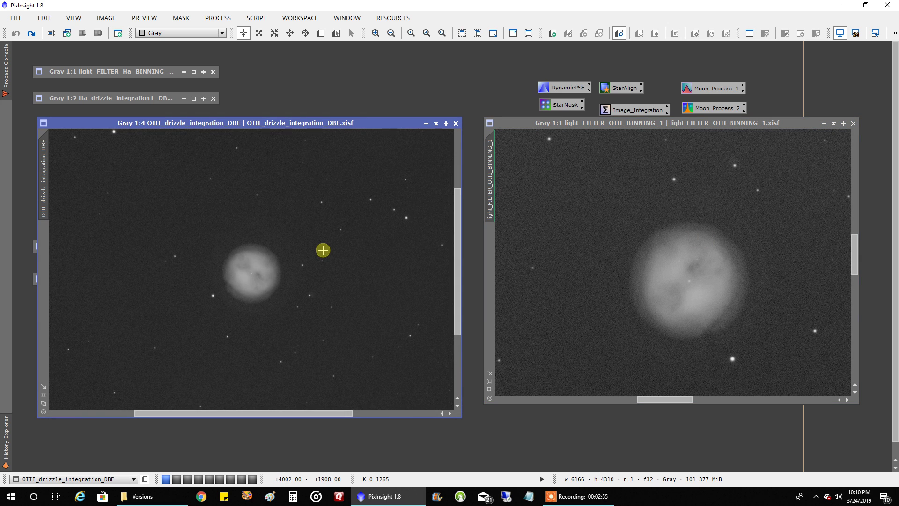
{"action": "scroll", "coordinate": [323, 250], "scroll_direction": "up", "scroll_amount": 1}
{"action": "scroll", "coordinate": [323, 250], "scroll_direction": "up", "scroll_amount": 1}
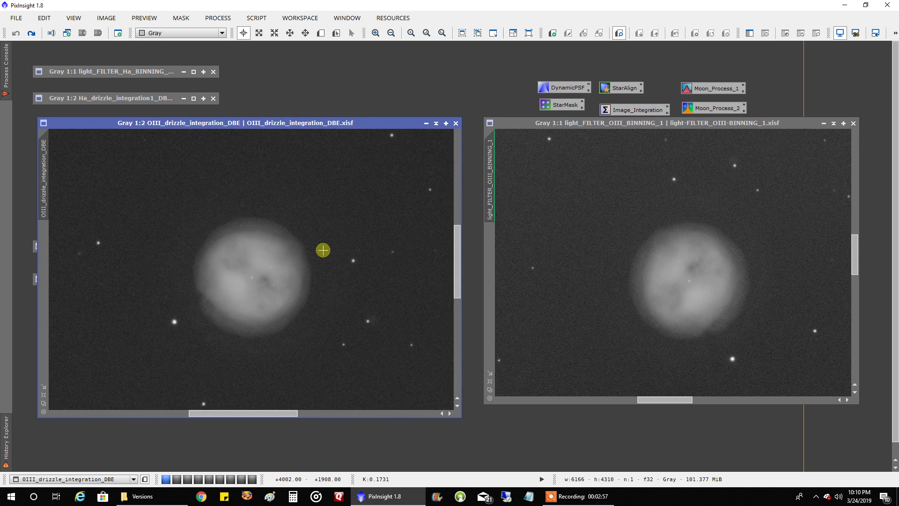
{"action": "scroll", "coordinate": [323, 250], "scroll_direction": "down", "scroll_amount": 1}
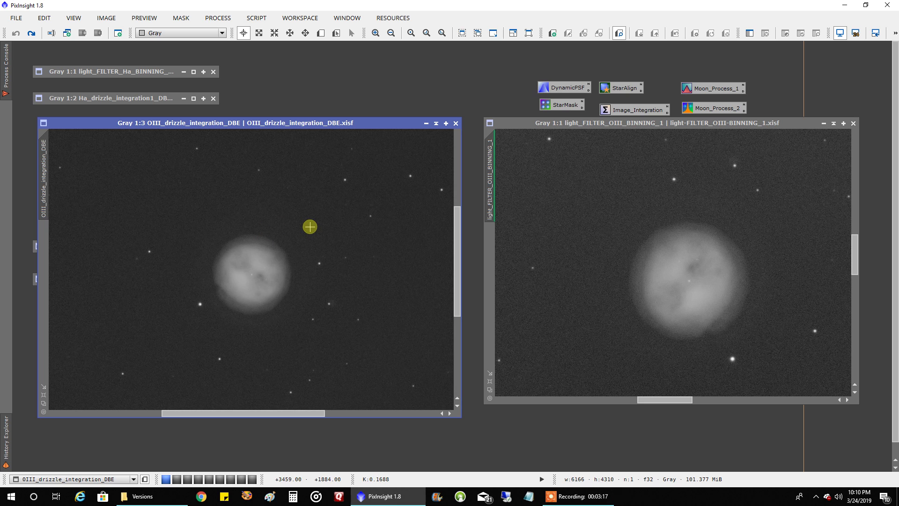
{"action": "scroll", "coordinate": [312, 229], "scroll_direction": "up", "scroll_amount": 1}
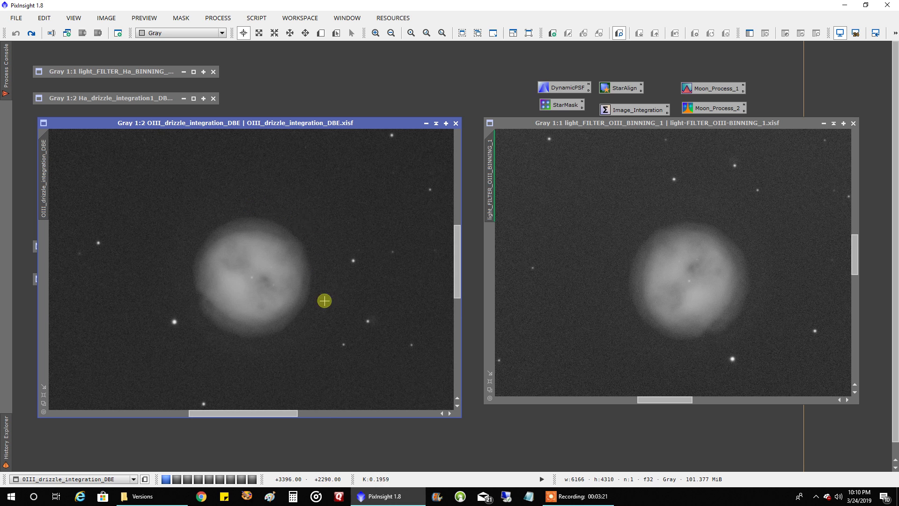
{"action": "scroll", "coordinate": [327, 248], "scroll_direction": "down", "scroll_amount": 1}
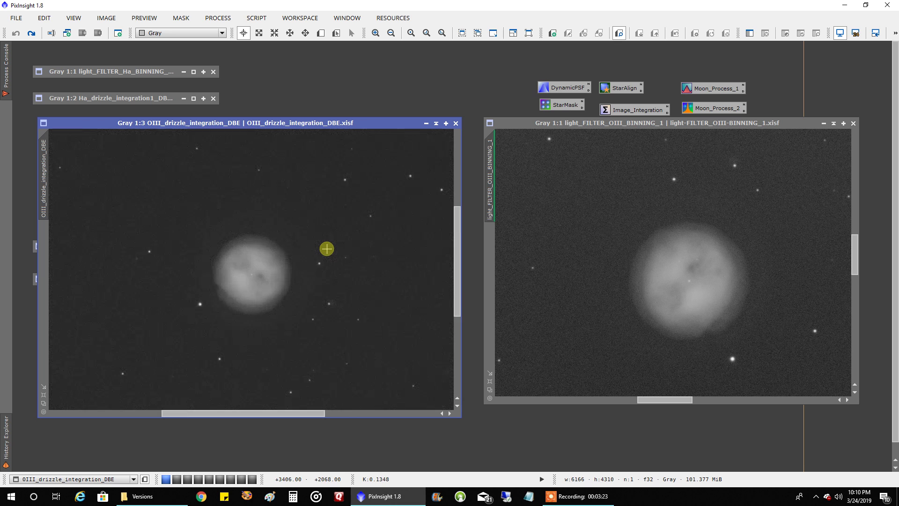
{"action": "scroll", "coordinate": [723, 322], "scroll_direction": "down", "scroll_amount": 1}
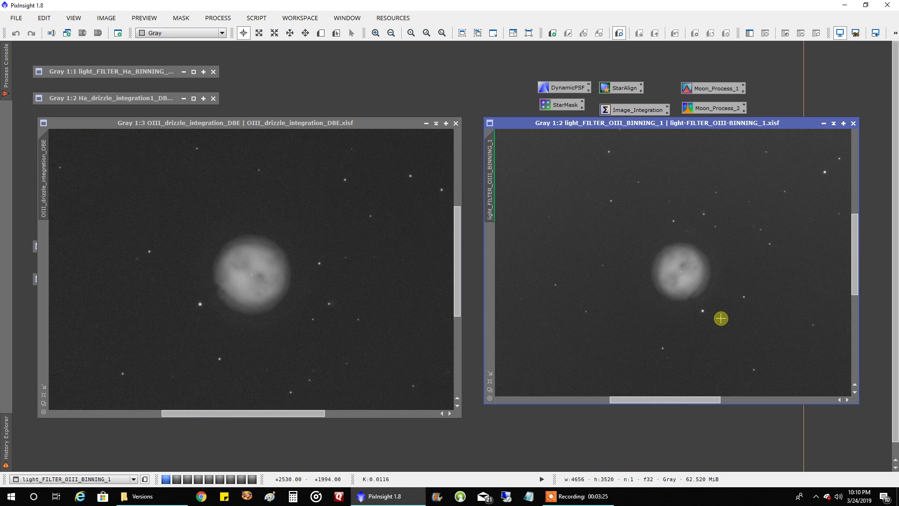
Step: Iconize the OIII_BINNING and OIII_drizzle image windows
{"action": "left_click", "coordinate": [833, 123]}
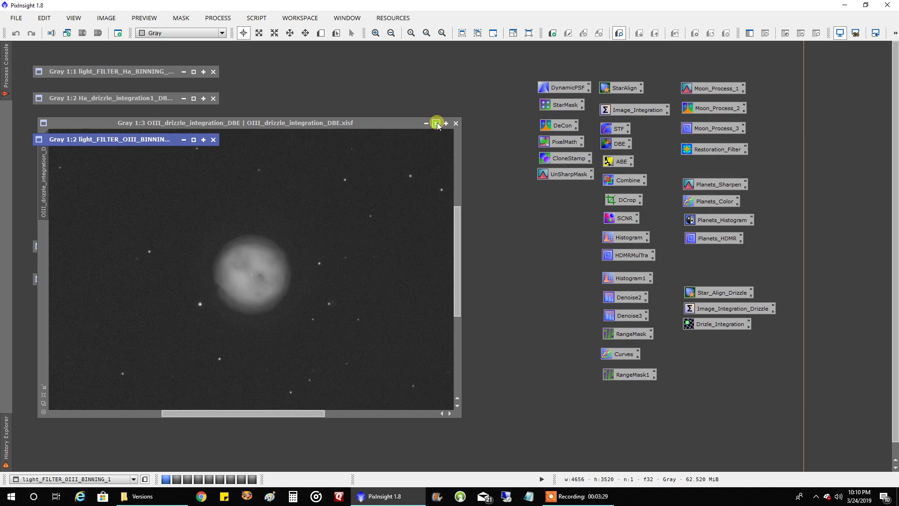
{"action": "left_click", "coordinate": [436, 123]}
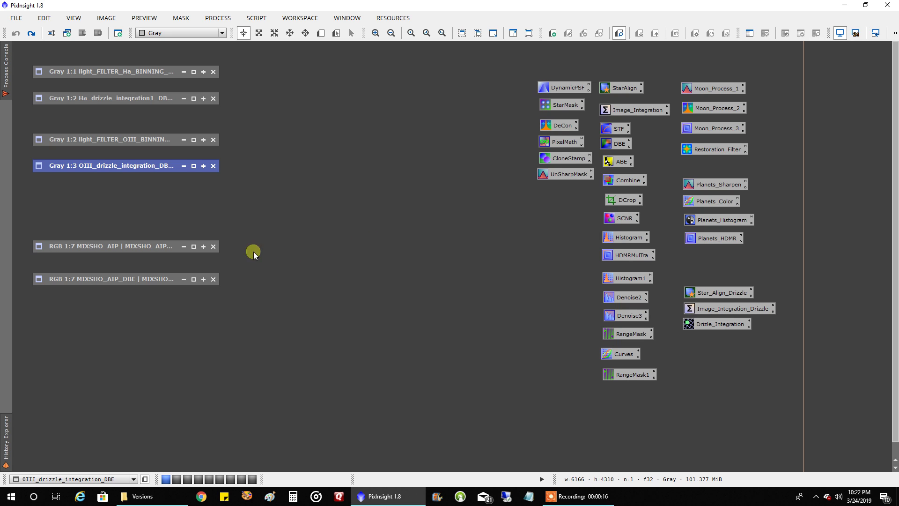
Step: Restore the MIXSHO_AIP colour composite, centre its window, then iconize it again
{"action": "double_click", "coordinate": [143, 245]}
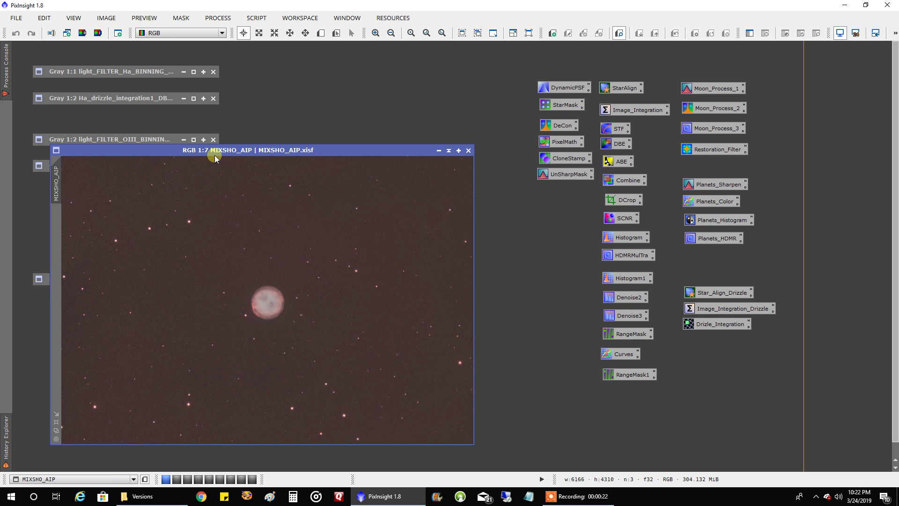
{"action": "left_click_drag", "start_coordinate": [215, 153], "coordinate": [461, 112]}
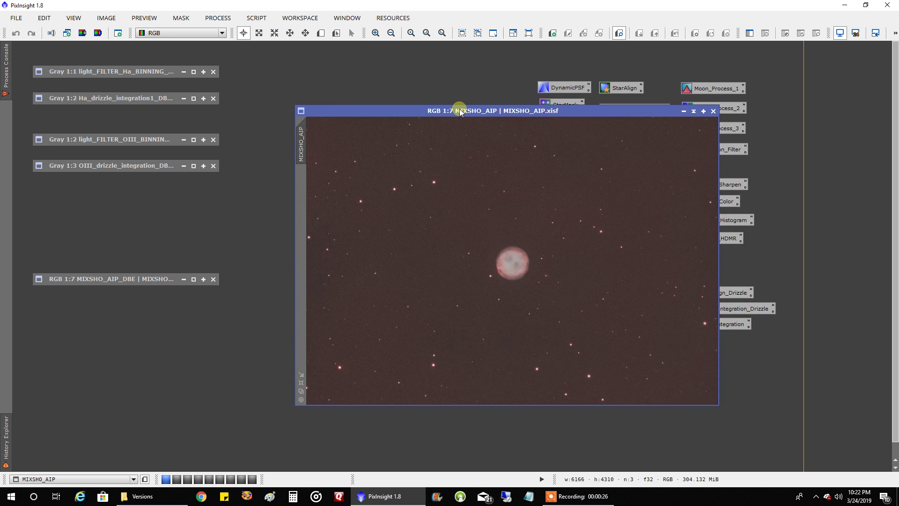
{"action": "left_click_drag", "start_coordinate": [461, 112], "coordinate": [407, 147]}
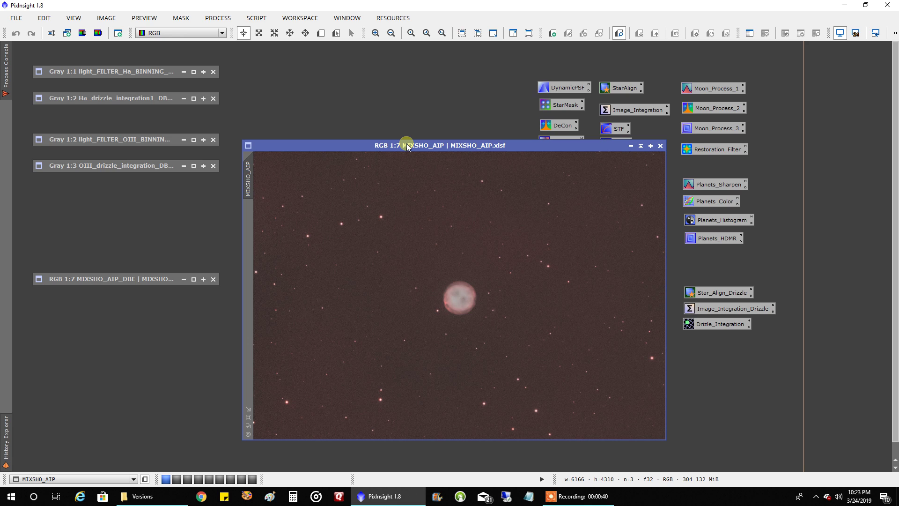
{"action": "left_click", "coordinate": [641, 146]}
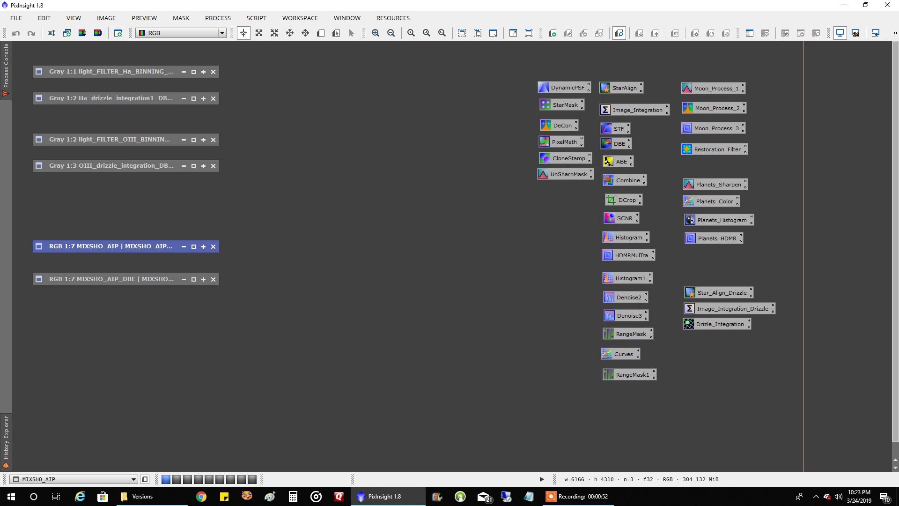
{"action": "double_click", "coordinate": [142, 102]}
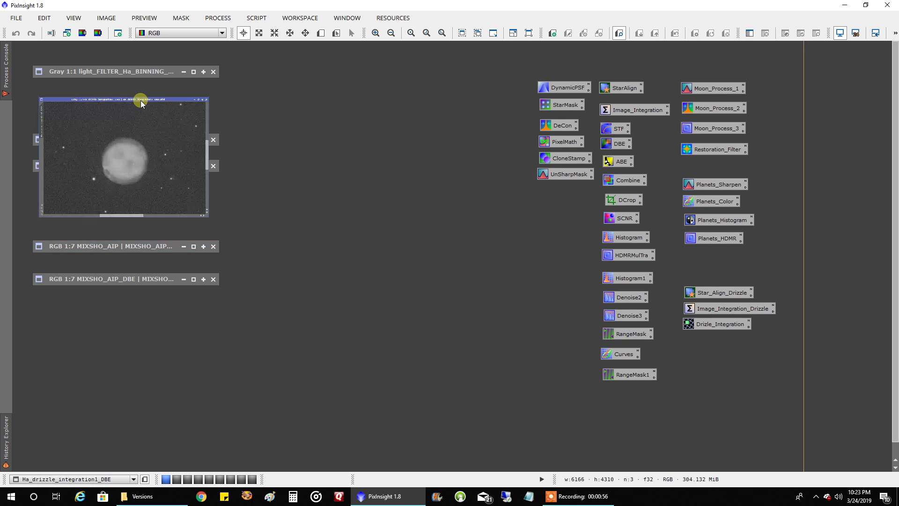
{"action": "left_click_drag", "start_coordinate": [209, 105], "coordinate": [601, 65]}
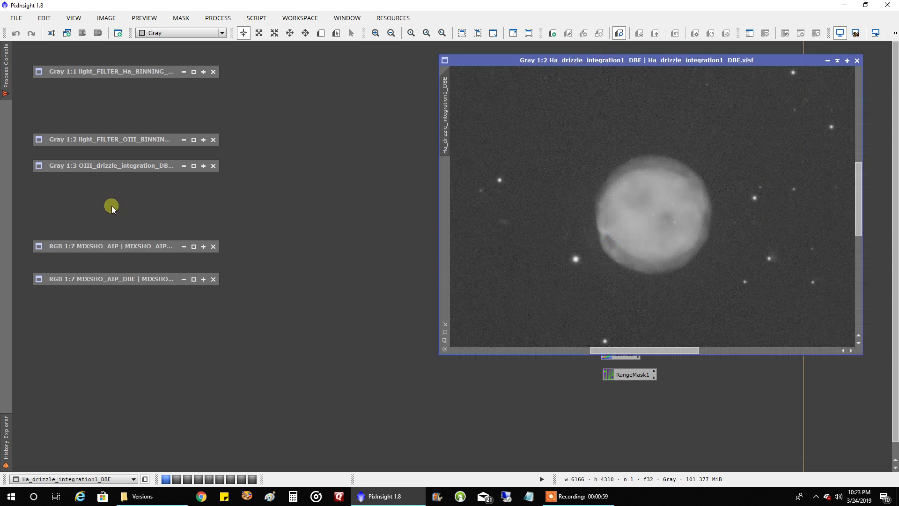
{"action": "double_click", "coordinate": [88, 166]}
{"action": "scroll", "coordinate": [215, 214], "scroll_direction": "down", "scroll_amount": 4}
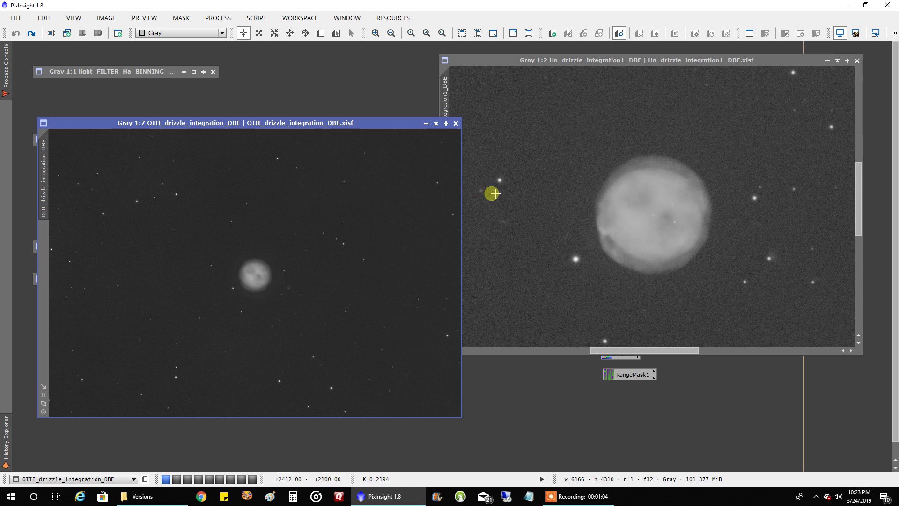
{"action": "scroll", "coordinate": [490, 192], "scroll_direction": "down", "scroll_amount": 5}
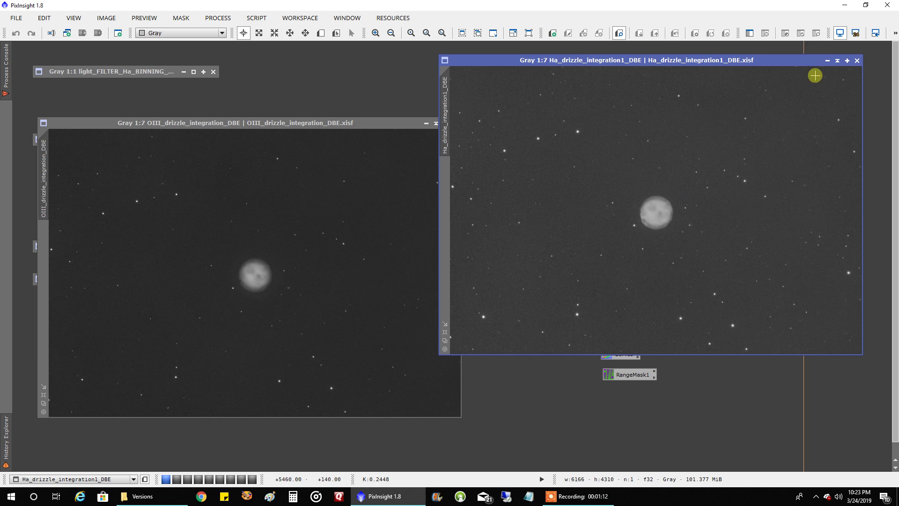
{"action": "left_click_drag", "start_coordinate": [783, 60], "coordinate": [805, 117]}
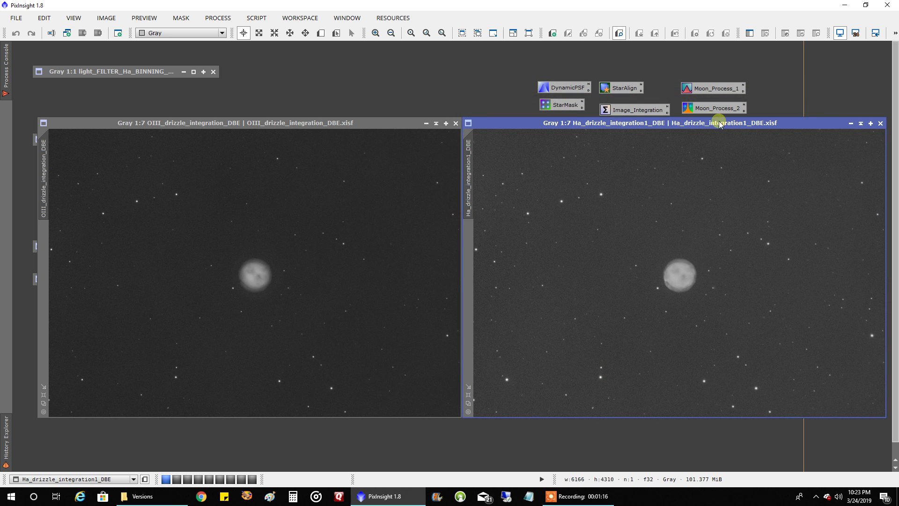
{"action": "left_click_drag", "start_coordinate": [719, 119], "coordinate": [670, 119]}
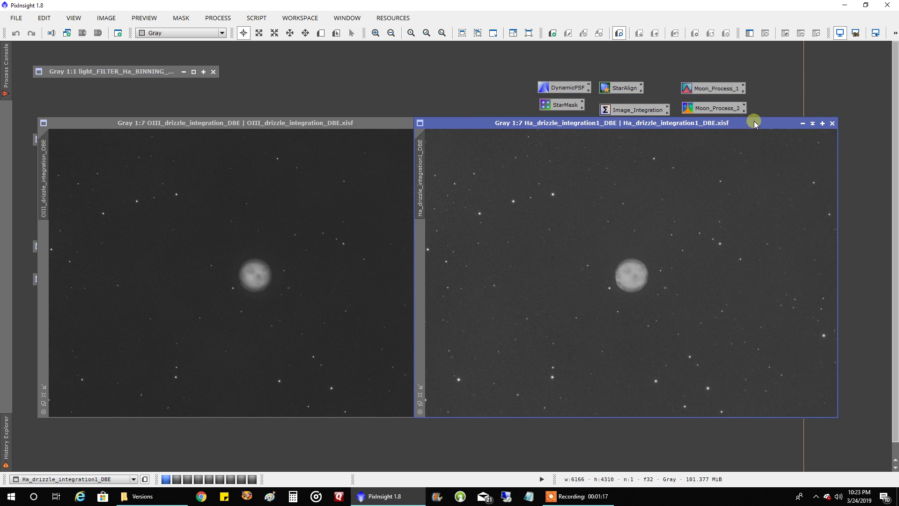
{"action": "left_click", "coordinate": [812, 123]}
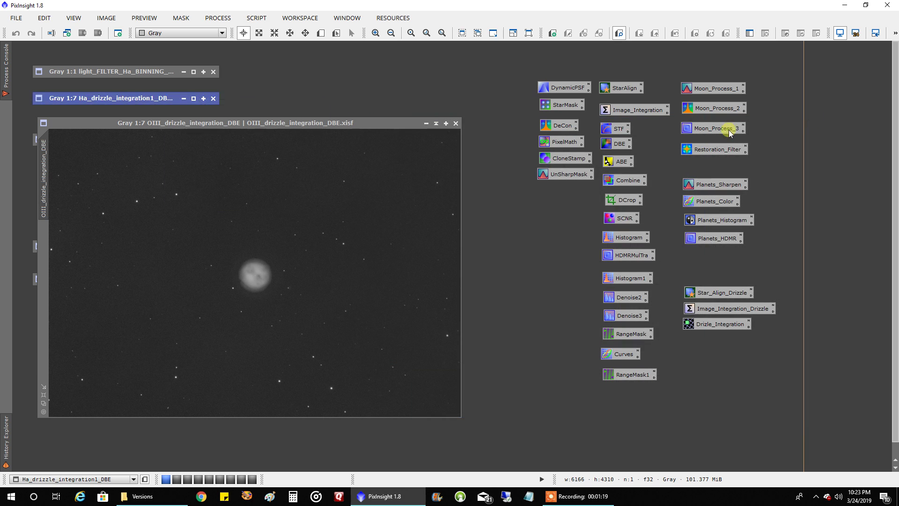
{"action": "left_click", "coordinate": [435, 123]}
{"action": "double_click", "coordinate": [141, 244]}
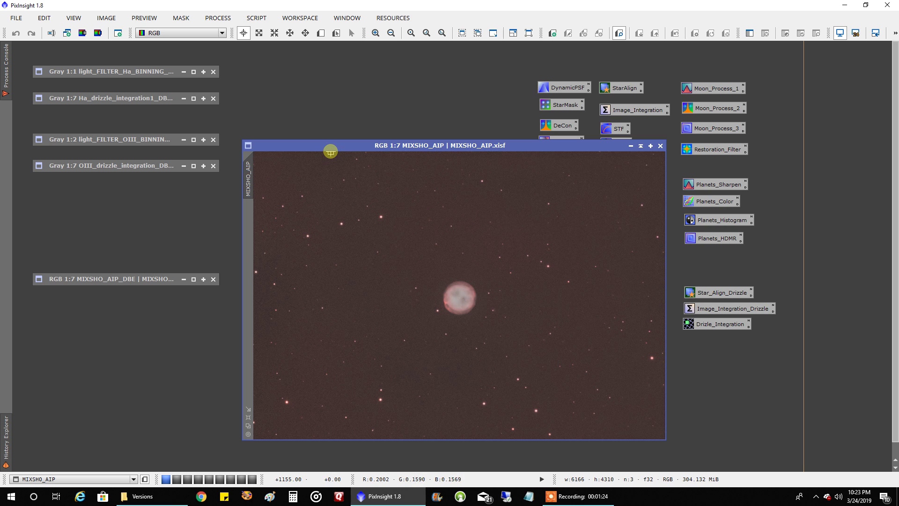
Step: Place MIXSHO_AIP_DBE beside the original, zoom it to 1:4, and iconize the original MIXSHO_AIP
{"action": "left_click_drag", "start_coordinate": [319, 148], "coordinate": [161, 93]}
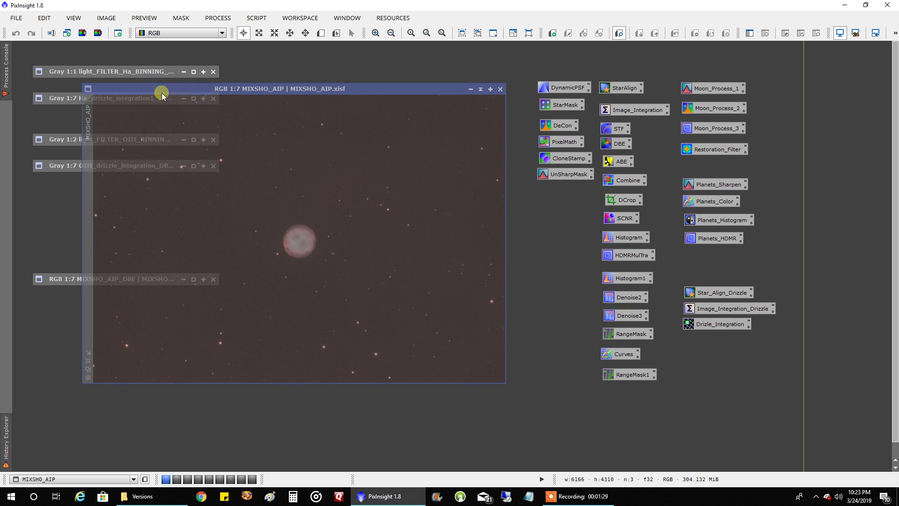
{"action": "double_click", "coordinate": [71, 278]}
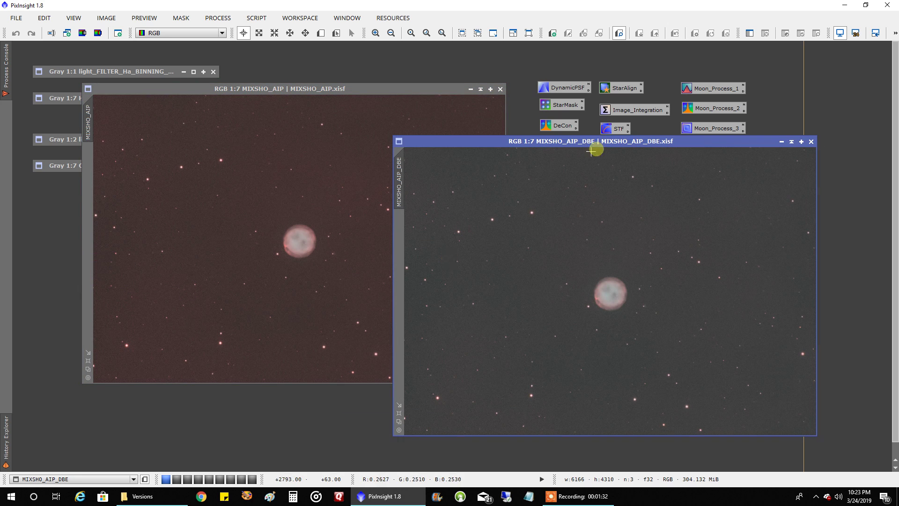
{"action": "left_click_drag", "start_coordinate": [579, 141], "coordinate": [602, 90]}
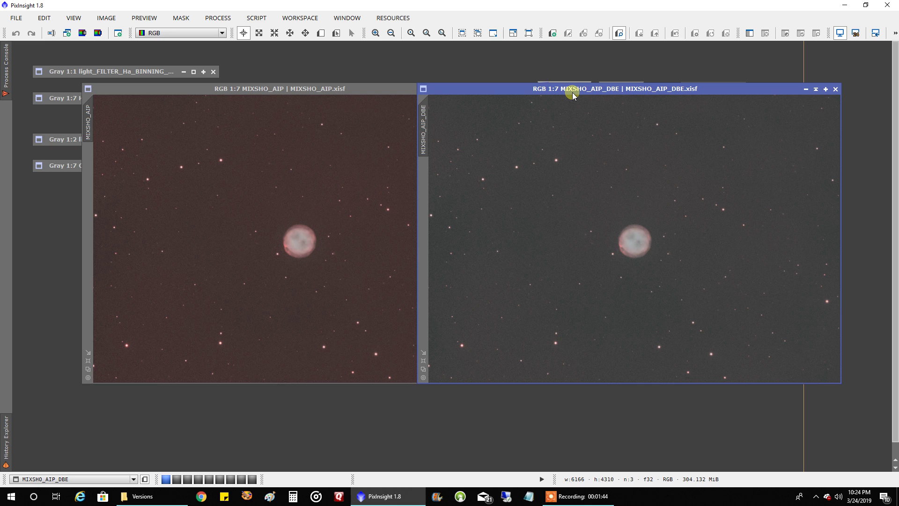
{"action": "left_click_drag", "start_coordinate": [573, 93], "coordinate": [588, 93]}
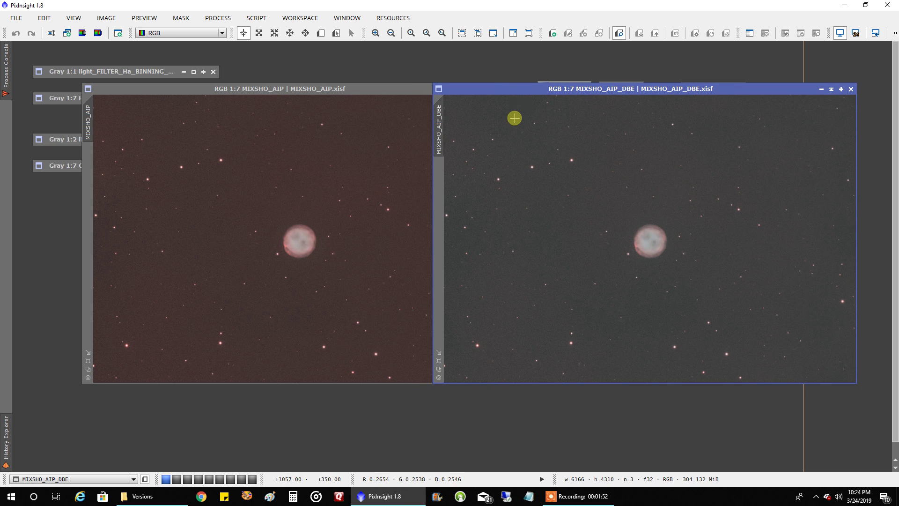
{"action": "scroll", "coordinate": [653, 209], "scroll_direction": "up", "scroll_amount": 3}
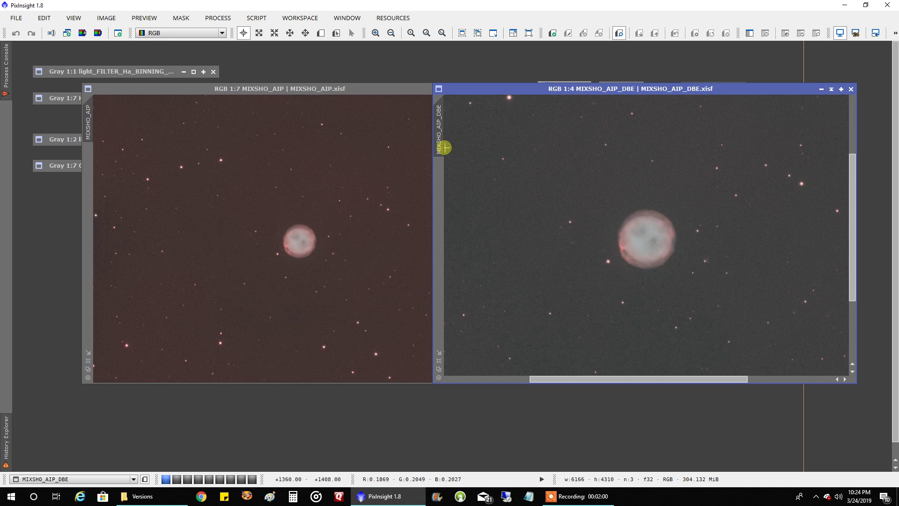
{"action": "left_click", "coordinate": [414, 95]}
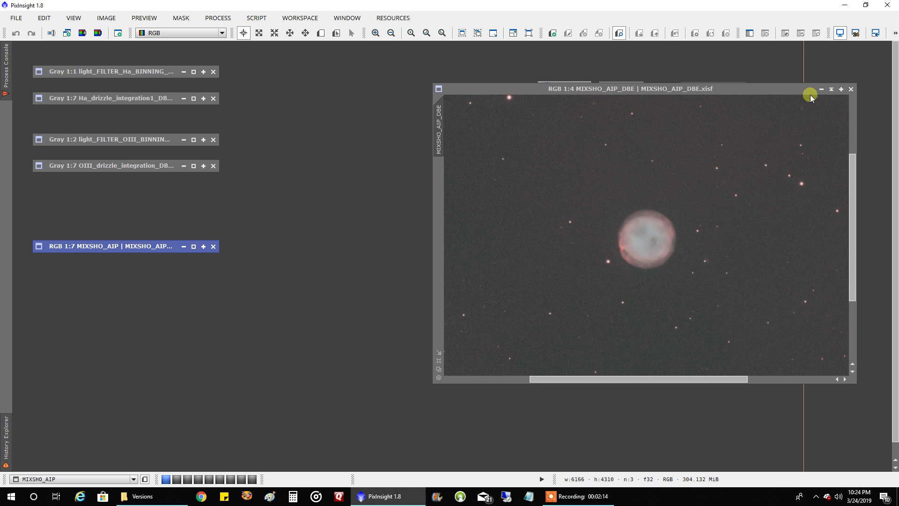
Step: Minimize the DBE image, then step through 2.jpg and 3.jpg to 4.jpg in Photos
{"action": "left_click", "coordinate": [822, 89]}
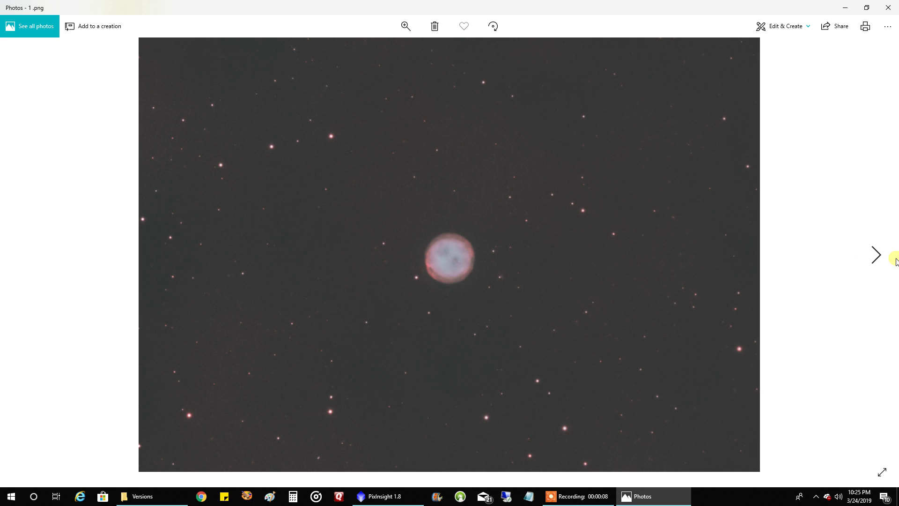
{"action": "left_click", "coordinate": [883, 258]}
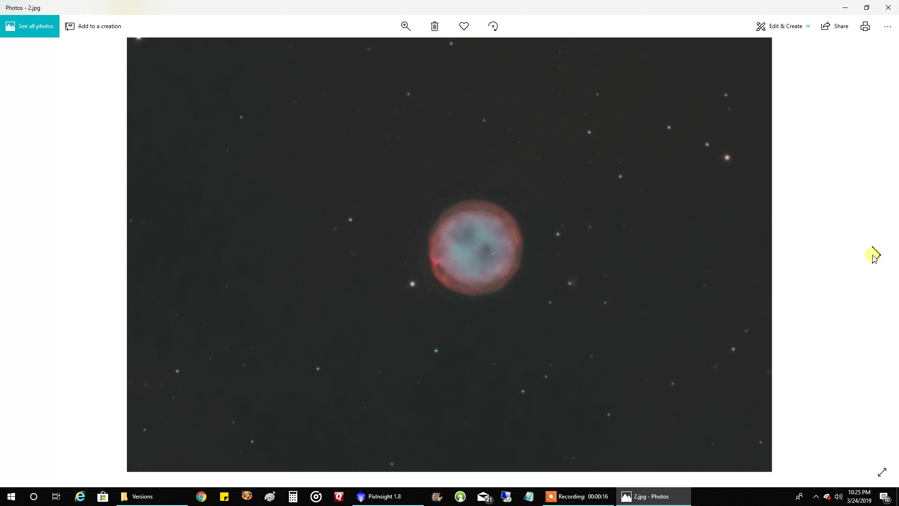
{"action": "left_click", "coordinate": [874, 256]}
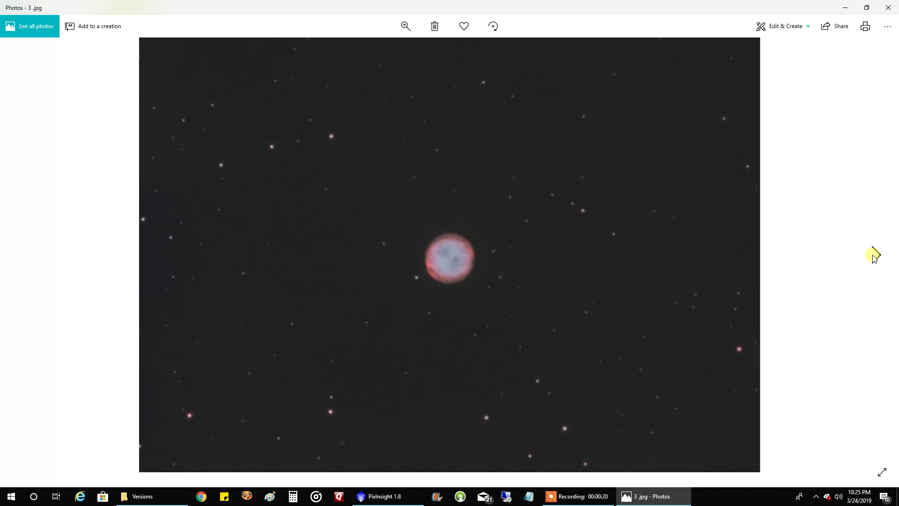
{"action": "left_click", "coordinate": [874, 257]}
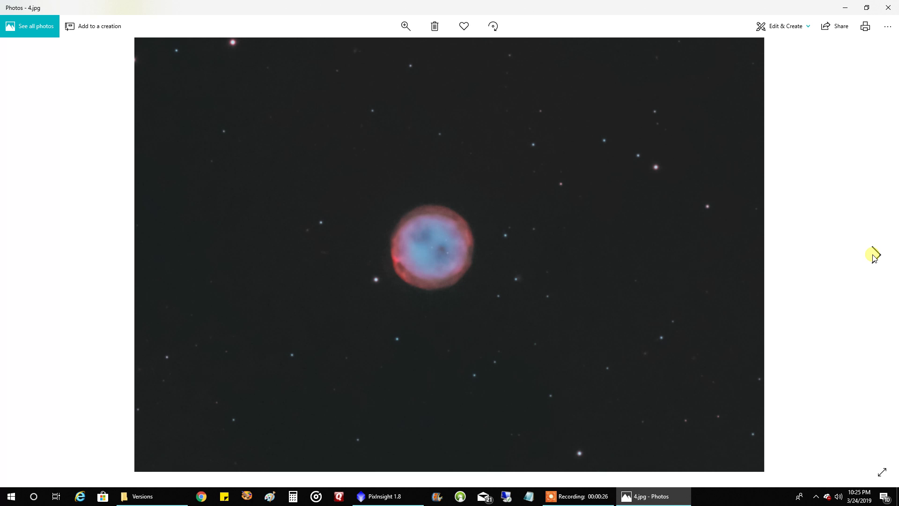
Step: Compare 4.jpg, 5.png and 6.jpg back and forth, ending on 6.jpg
{"action": "left_click", "coordinate": [874, 257]}
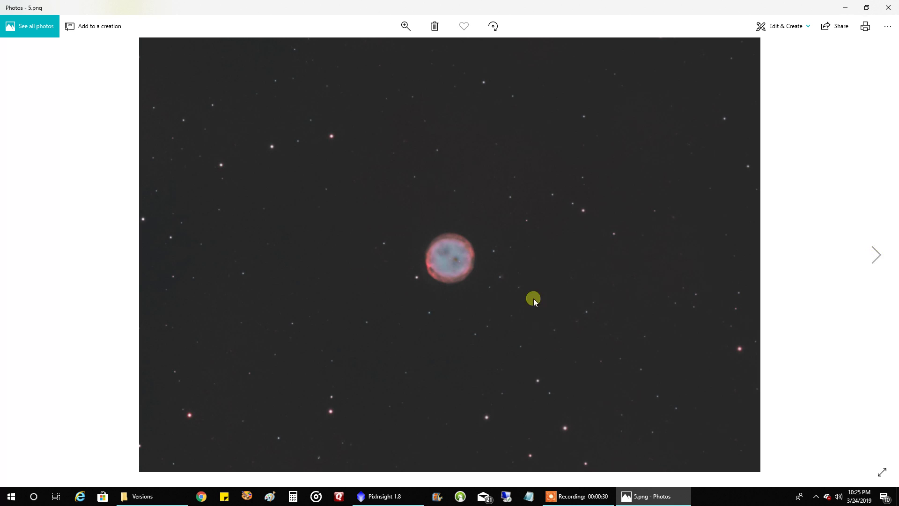
{"action": "left_click", "coordinate": [21, 257]}
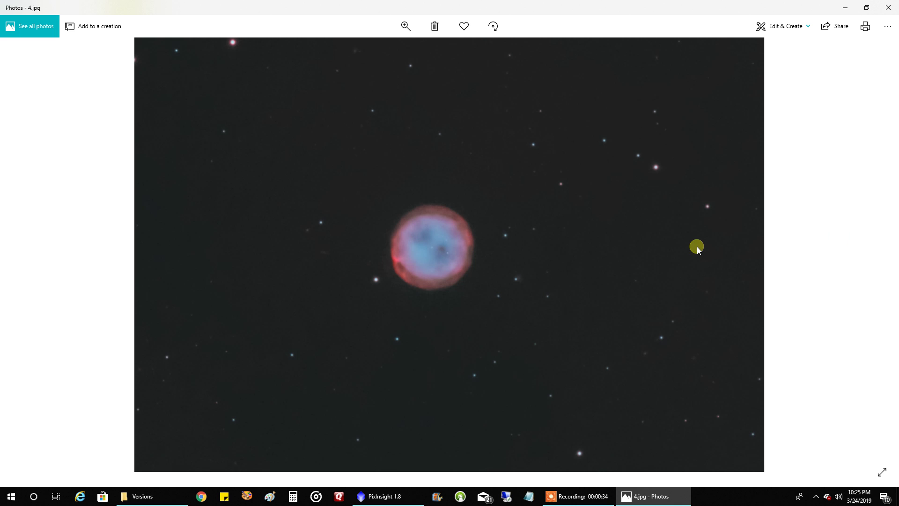
{"action": "left_click", "coordinate": [876, 253]}
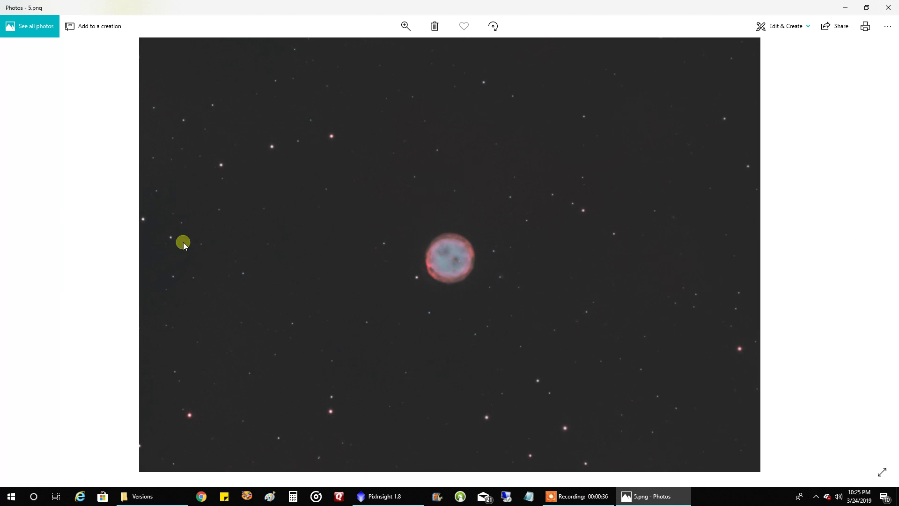
{"action": "left_click", "coordinate": [26, 256]}
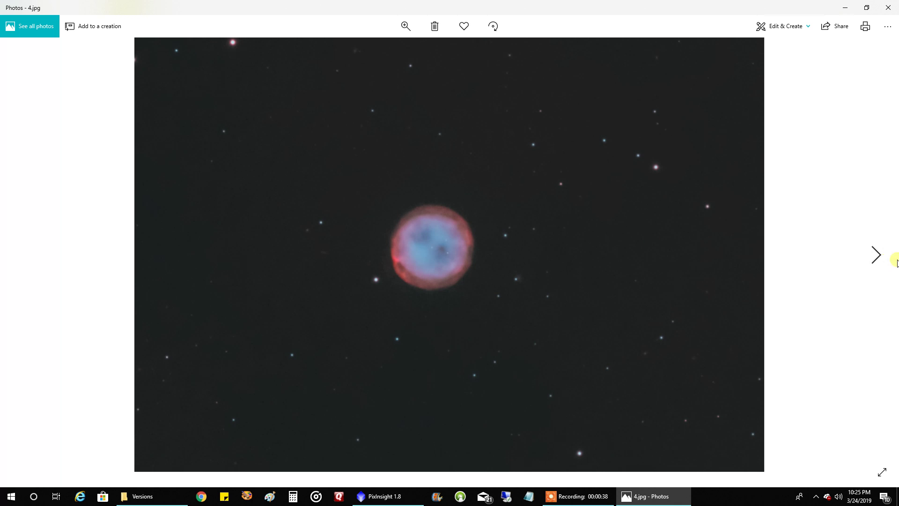
{"action": "left_click", "coordinate": [877, 262]}
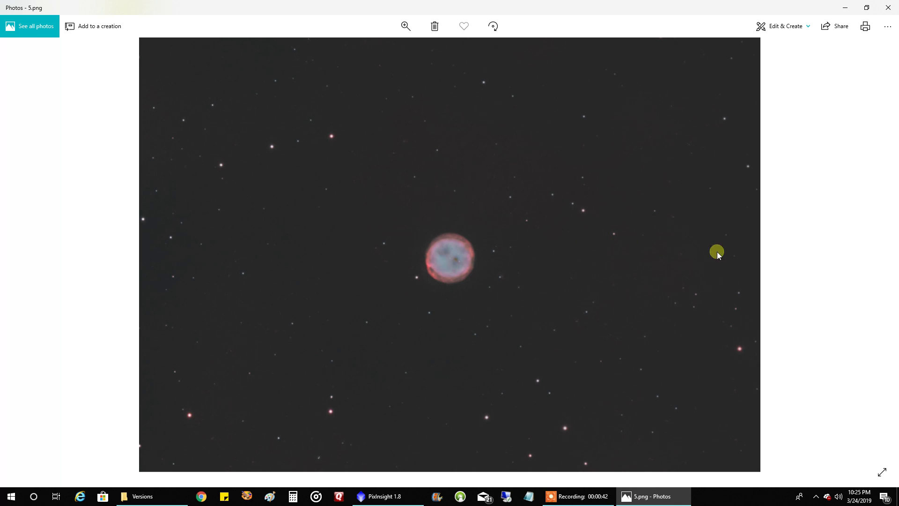
{"action": "left_click", "coordinate": [870, 263]}
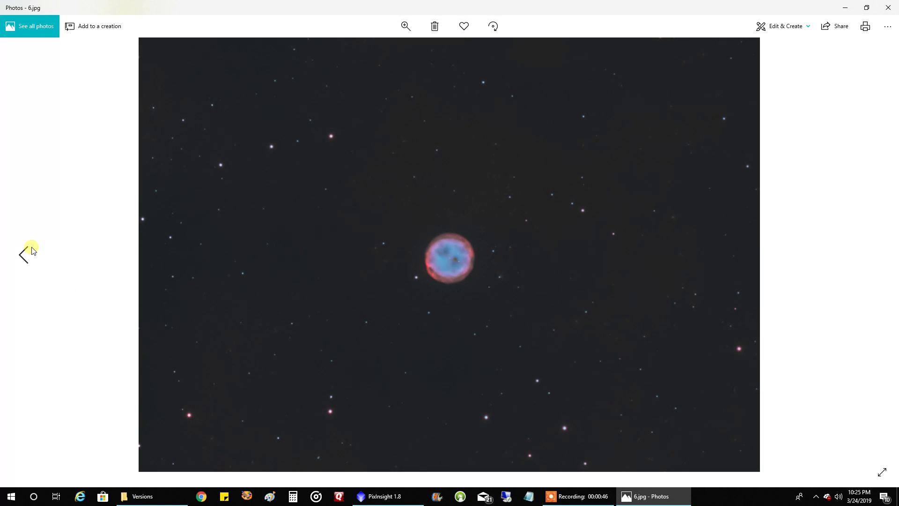
{"action": "left_click", "coordinate": [25, 254]}
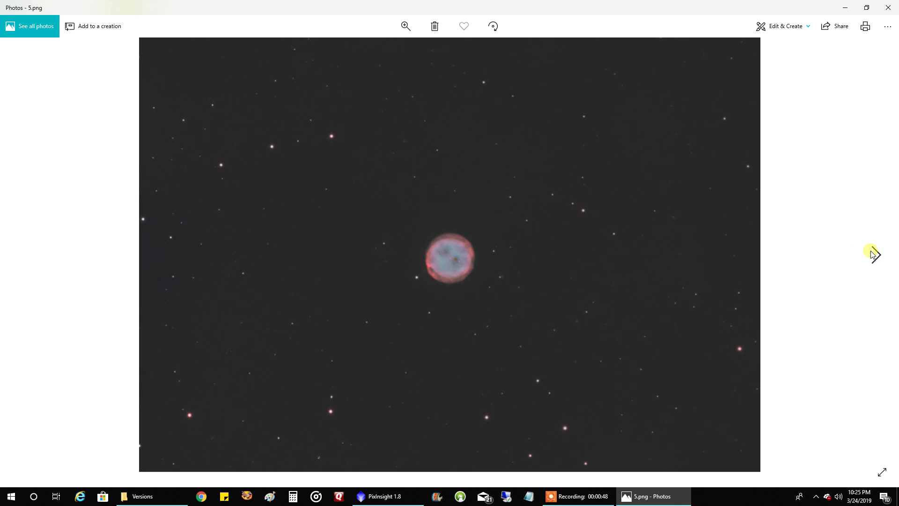
{"action": "left_click", "coordinate": [874, 254]}
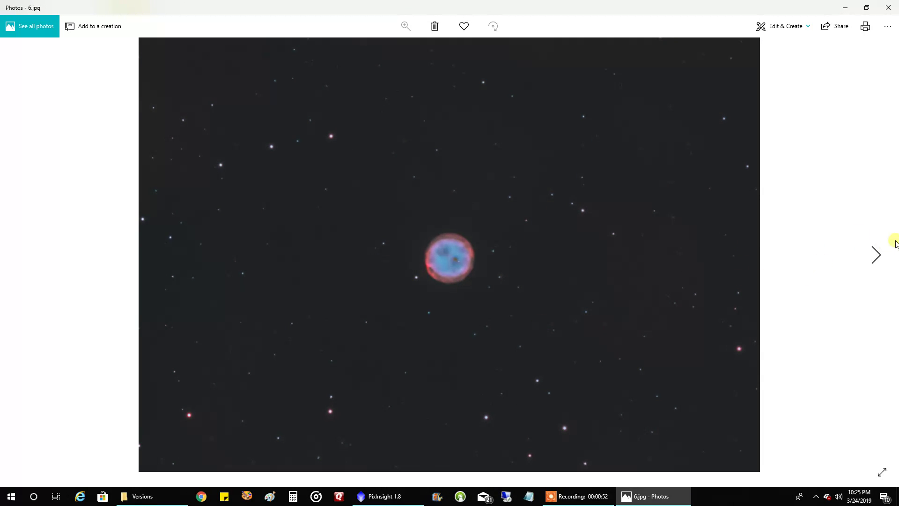
Step: Compare Owl 1.png with Owl 2.png, ending on Owl 2.png
{"action": "left_click", "coordinate": [876, 256]}
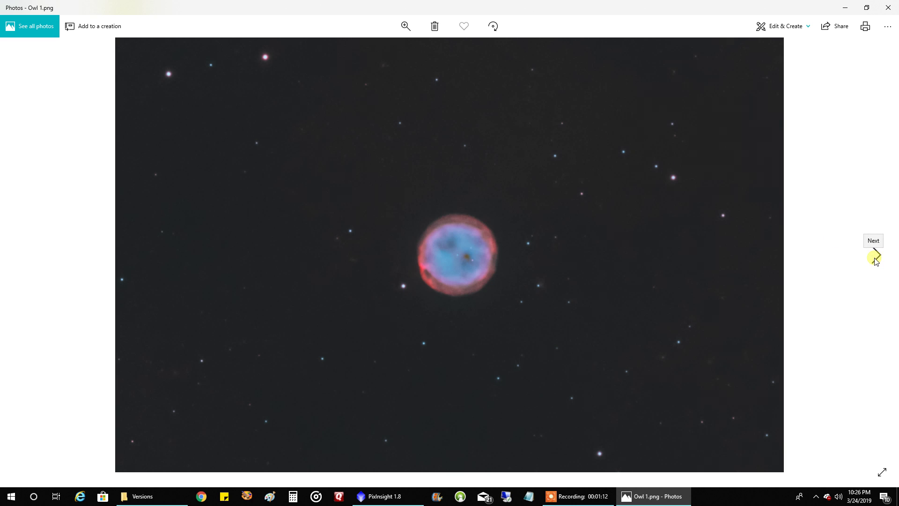
{"action": "left_click", "coordinate": [876, 259]}
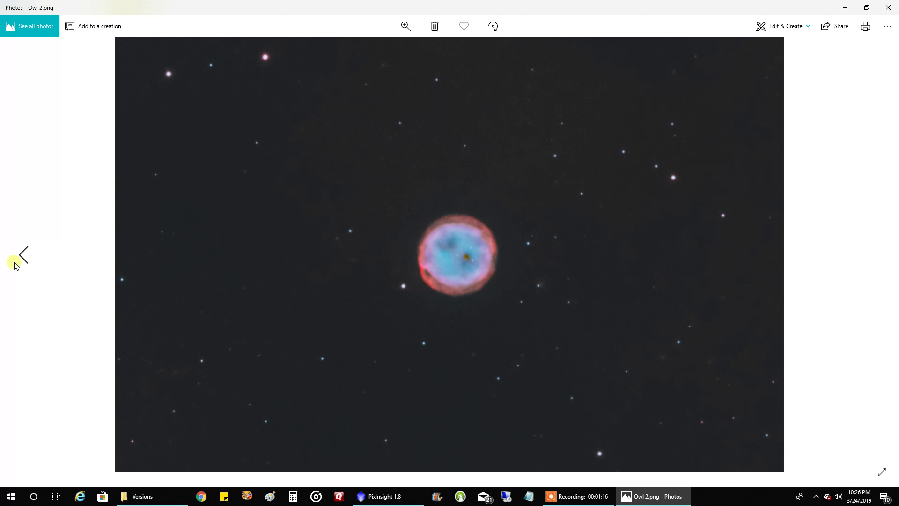
{"action": "left_click", "coordinate": [20, 256]}
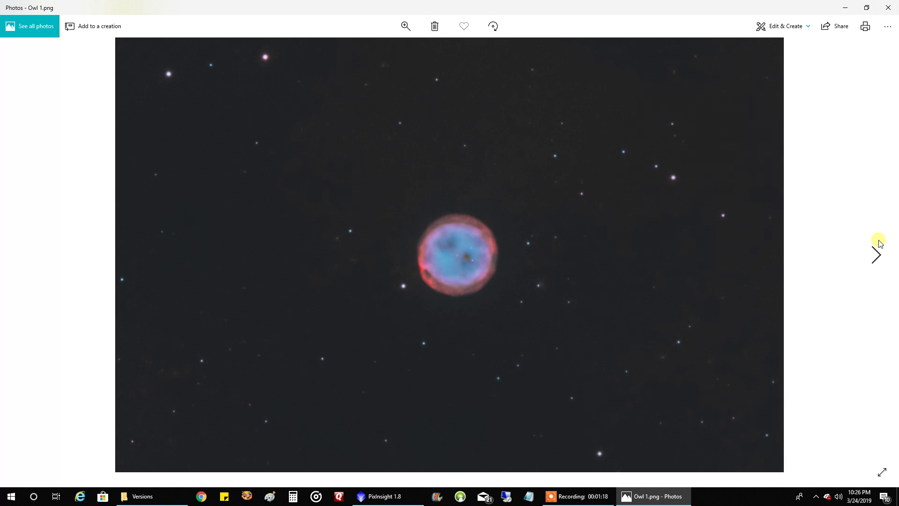
{"action": "left_click", "coordinate": [873, 255]}
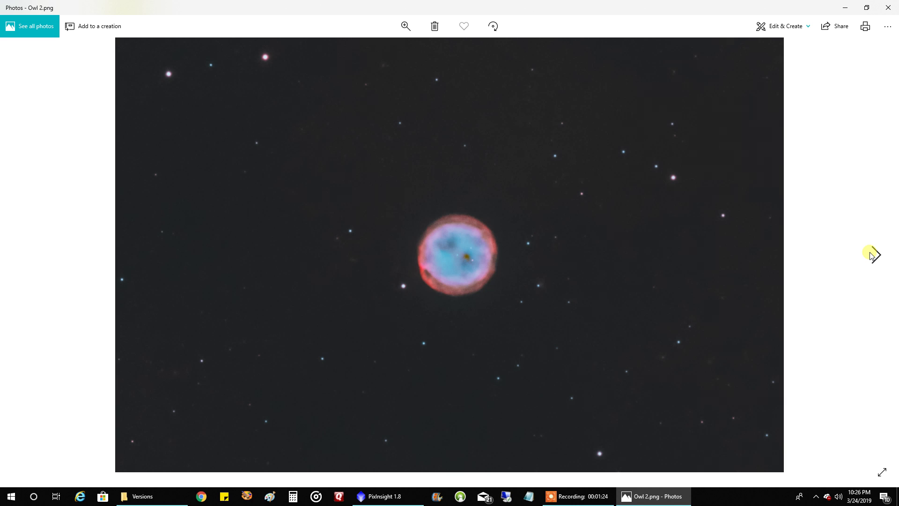
Step: Compare Owl 2.png, Owl 3.jpg and Owl 4.png, settling on Owl 4.png
{"action": "left_click", "coordinate": [872, 255]}
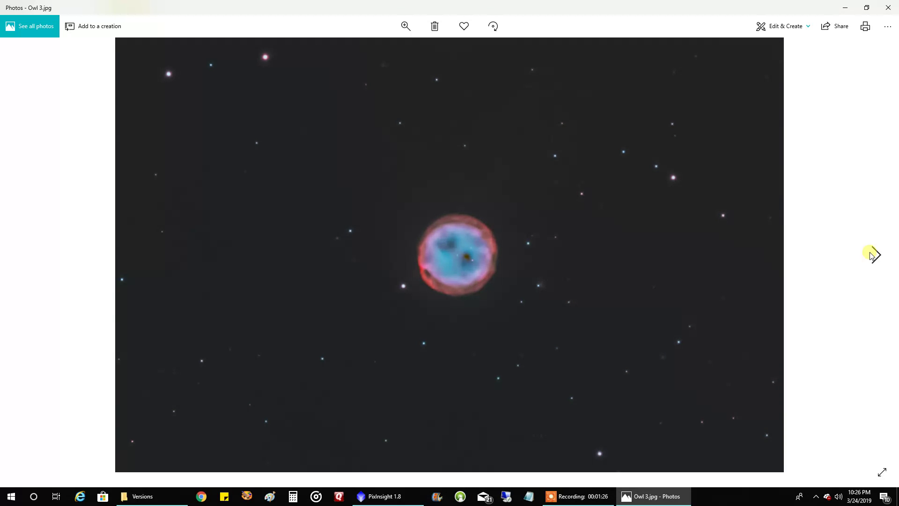
{"action": "left_click", "coordinate": [23, 258]}
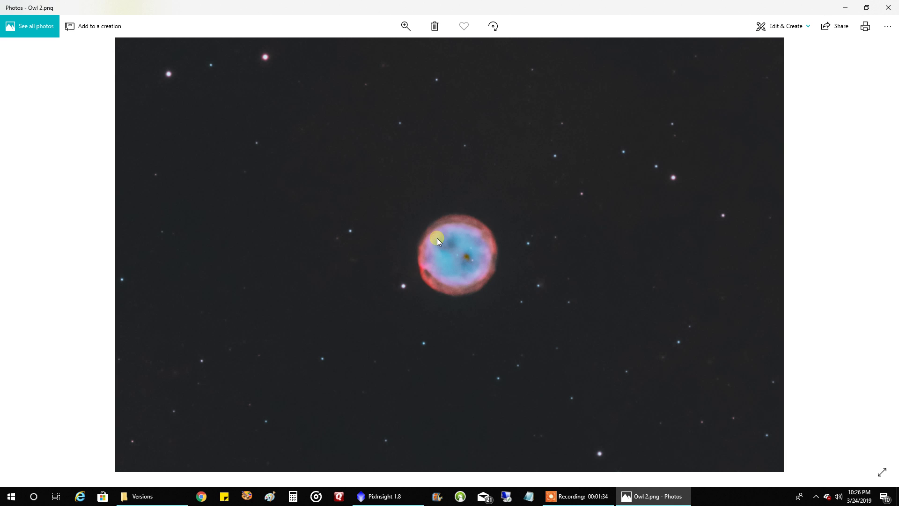
{"action": "mouse_move", "coordinate": [884, 241]}
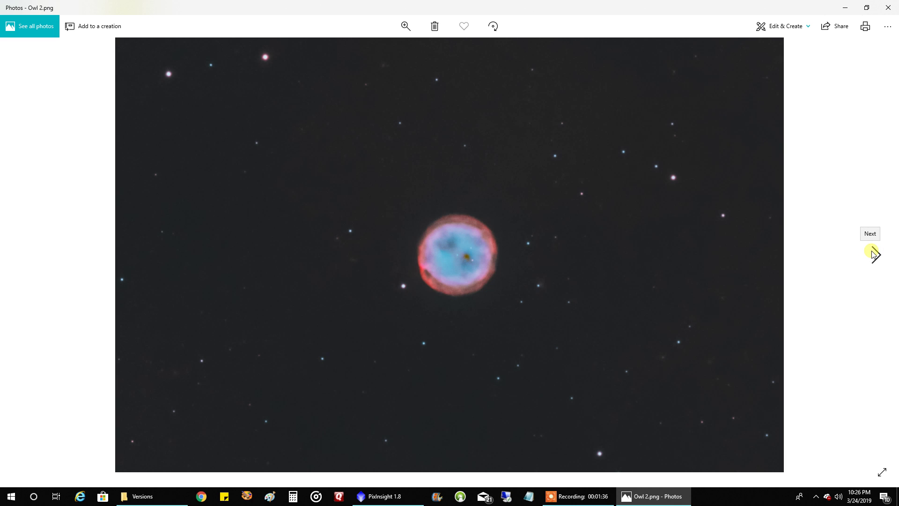
{"action": "left_click", "coordinate": [874, 255]}
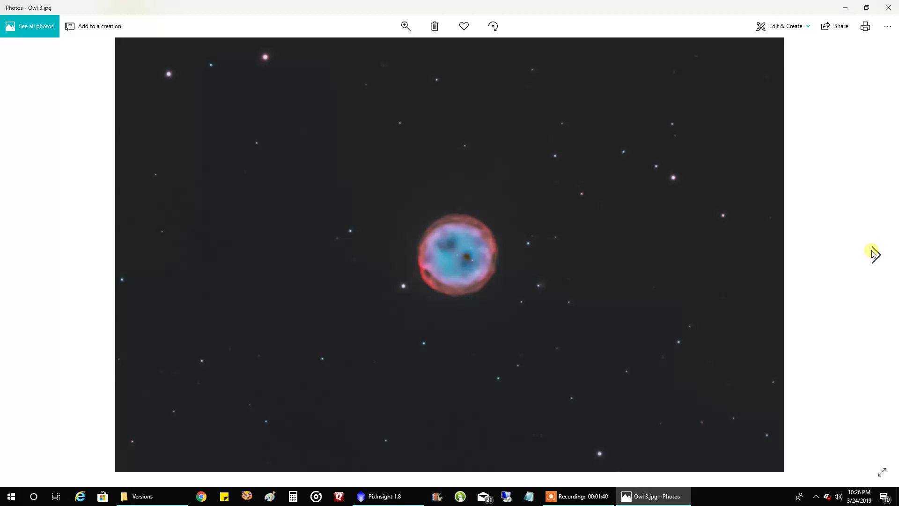
{"action": "left_click", "coordinate": [874, 254]}
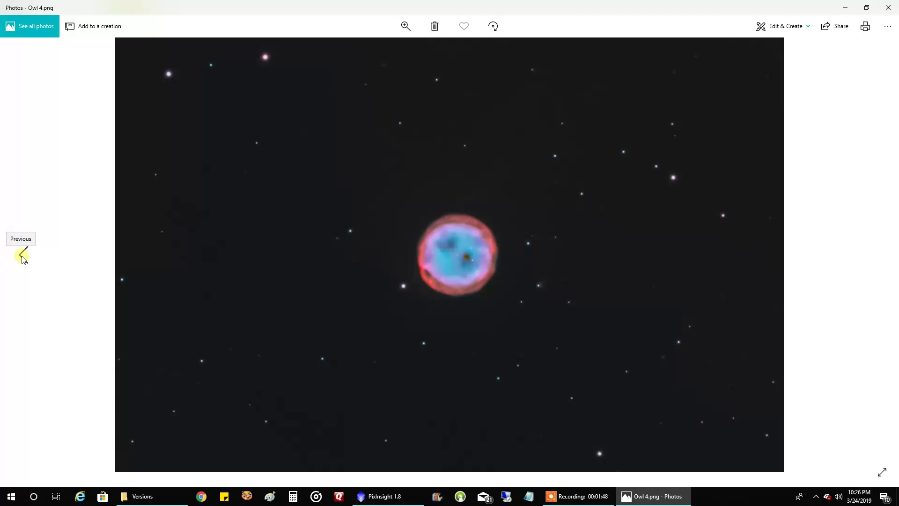
{"action": "left_click", "coordinate": [22, 255]}
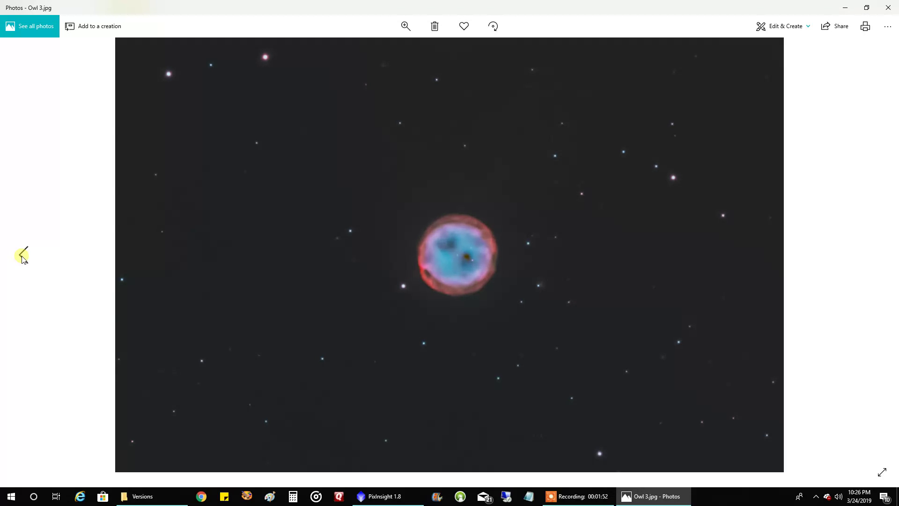
{"action": "left_click", "coordinate": [875, 254]}
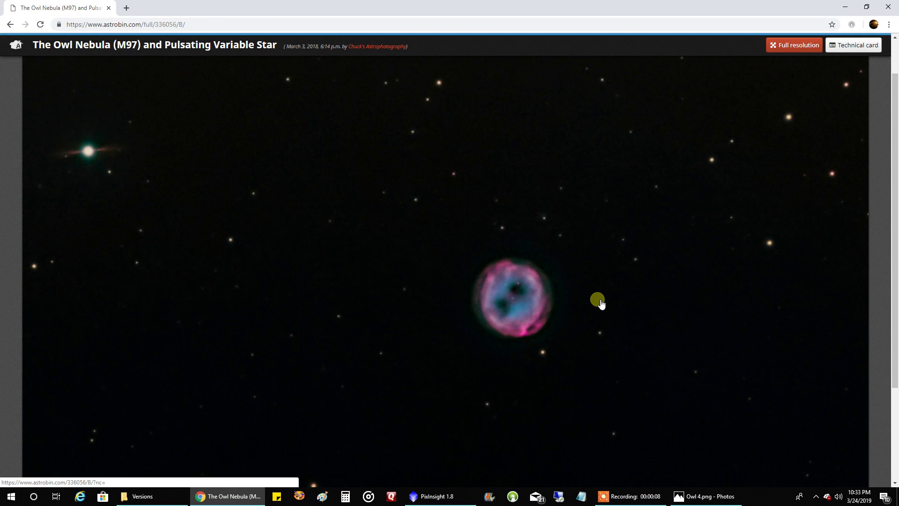
Step: Restore the Owl 4.png Photos window and place it over the left of the AstroBin page
{"action": "scroll", "coordinate": [599, 312], "scroll_direction": "down", "scroll_amount": 2}
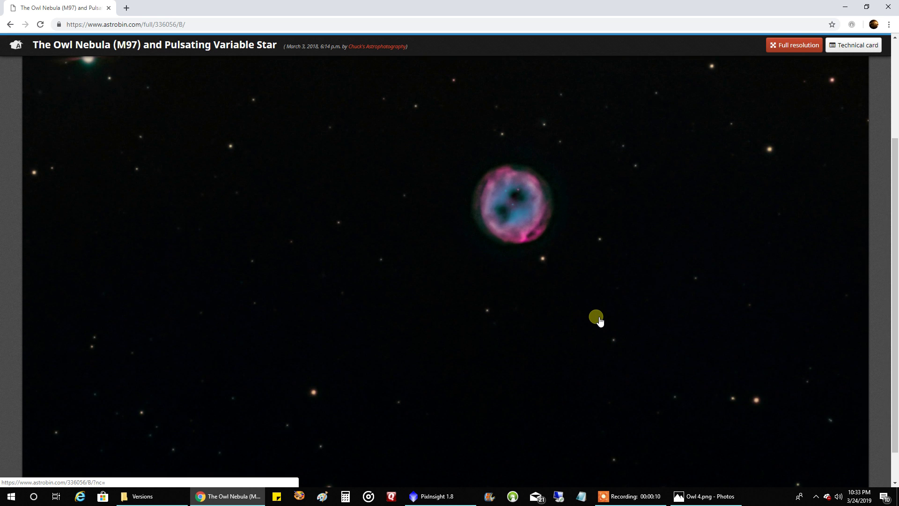
{"action": "scroll", "coordinate": [600, 319], "scroll_direction": "up", "scroll_amount": 1}
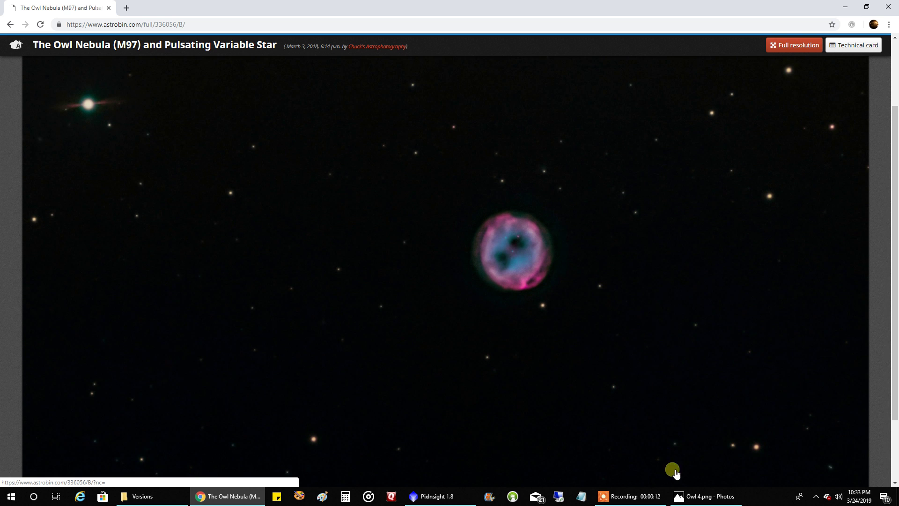
{"action": "left_click", "coordinate": [690, 497]}
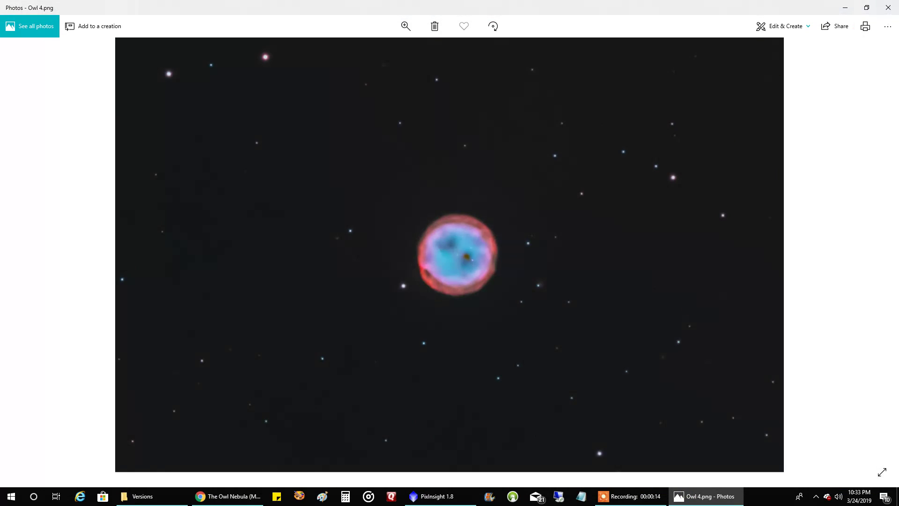
{"action": "left_click", "coordinate": [867, 7]}
{"action": "left_click_drag", "start_coordinate": [762, 133], "coordinate": [350, 95]}
Step: Zoom into Owl 4.png, center the nebula, then return to the browser
{"action": "scroll", "coordinate": [361, 210], "scroll_direction": "up", "scroll_amount": 3}
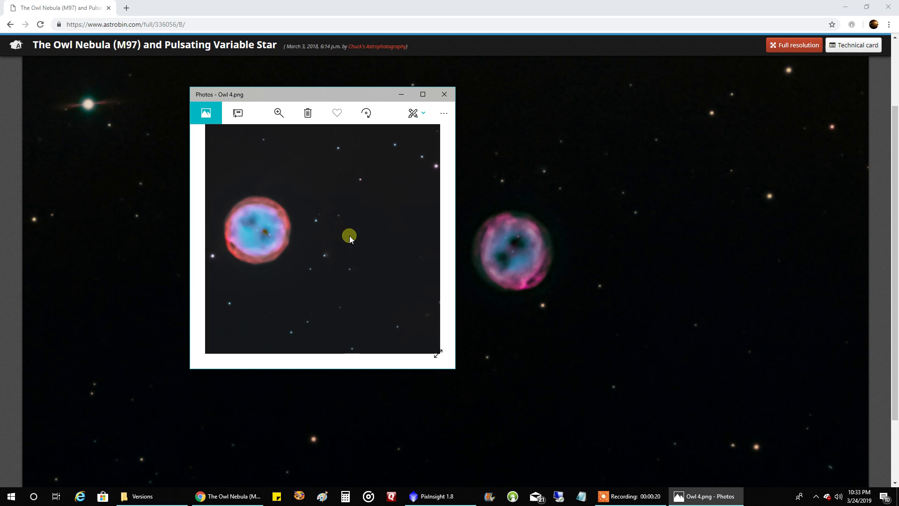
{"action": "left_click_drag", "start_coordinate": [349, 235], "coordinate": [389, 266]}
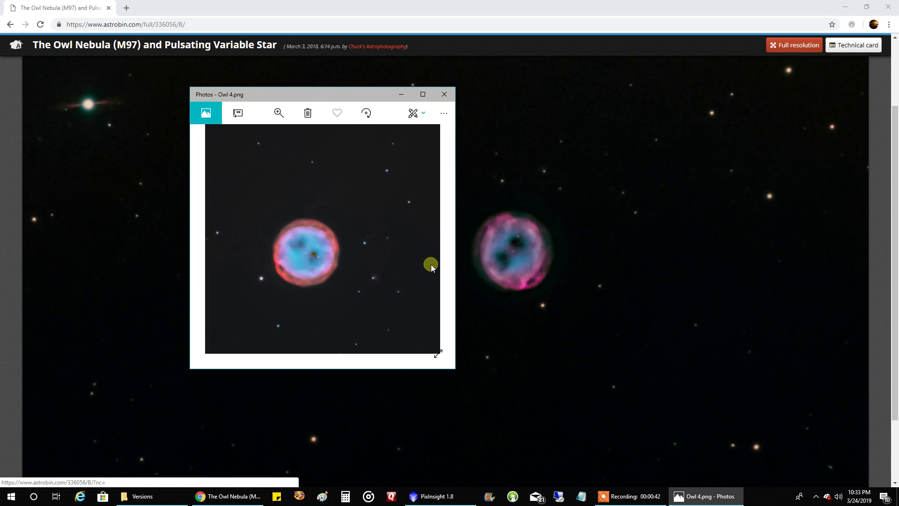
{"action": "left_click_drag", "start_coordinate": [409, 268], "coordinate": [424, 274]}
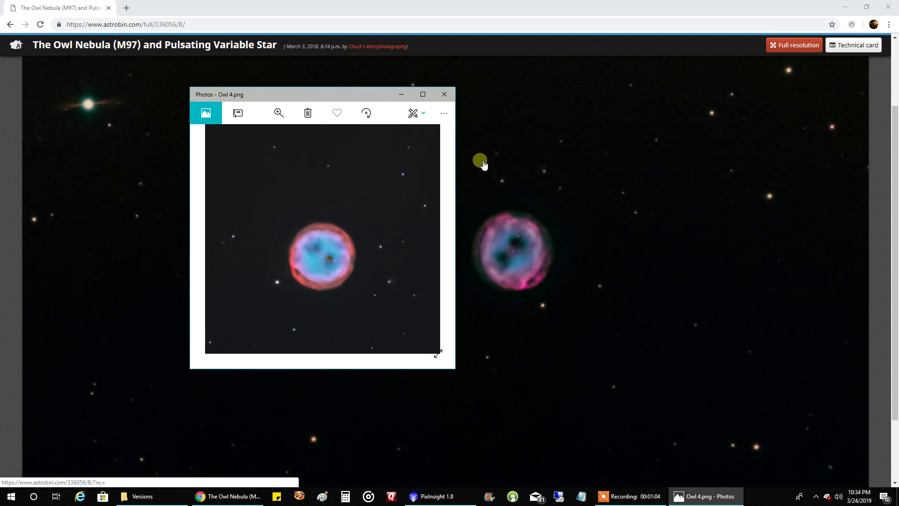
{"action": "left_click", "coordinate": [352, 5]}
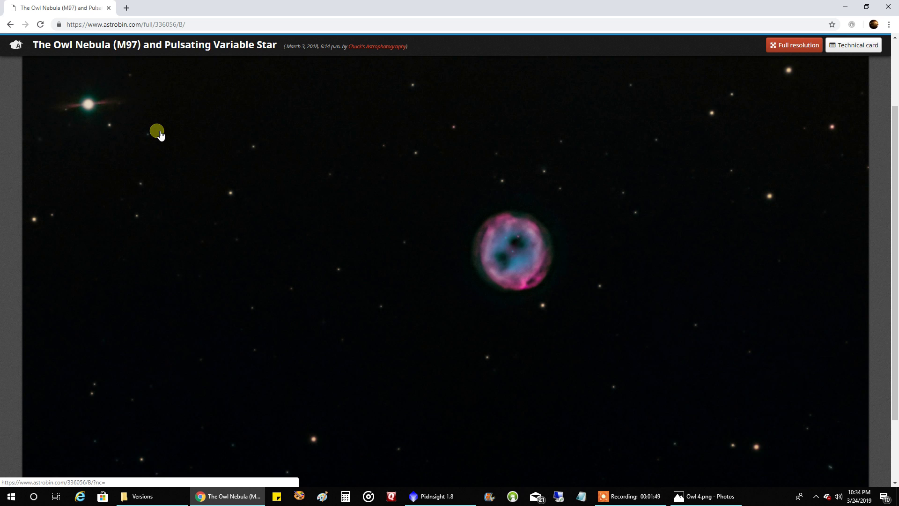
Step: Open the Owl Nebula image's detail page from the full view
{"action": "left_click", "coordinate": [281, 122]}
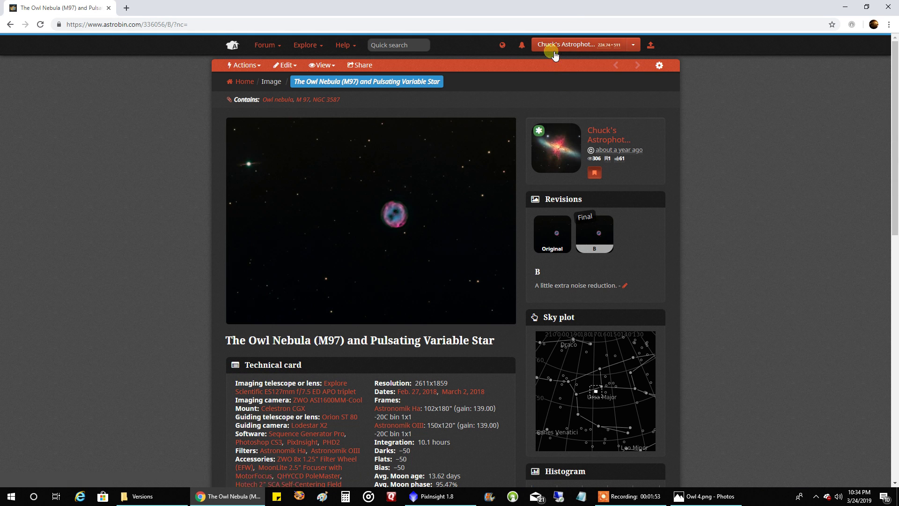
Step: Open the user's image gallery and dismiss the Facebook notification
{"action": "left_click", "coordinate": [560, 46]}
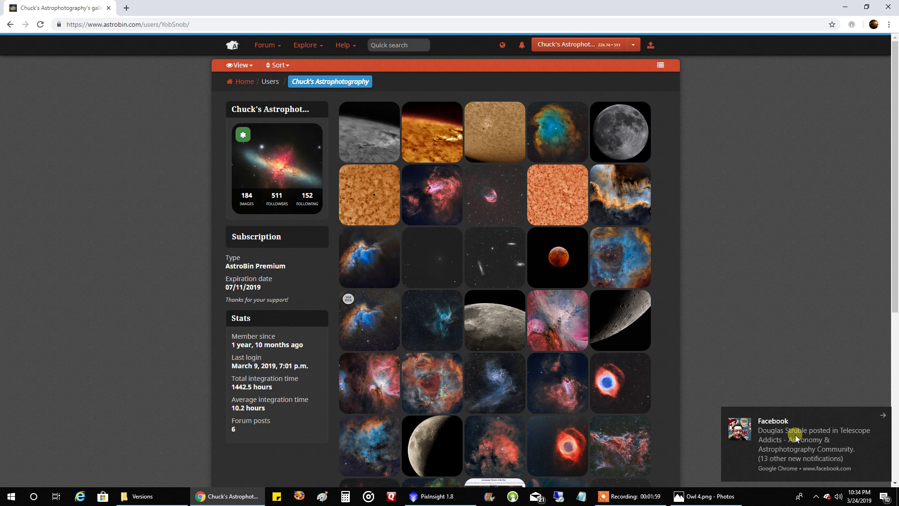
{"action": "left_click", "coordinate": [883, 415]}
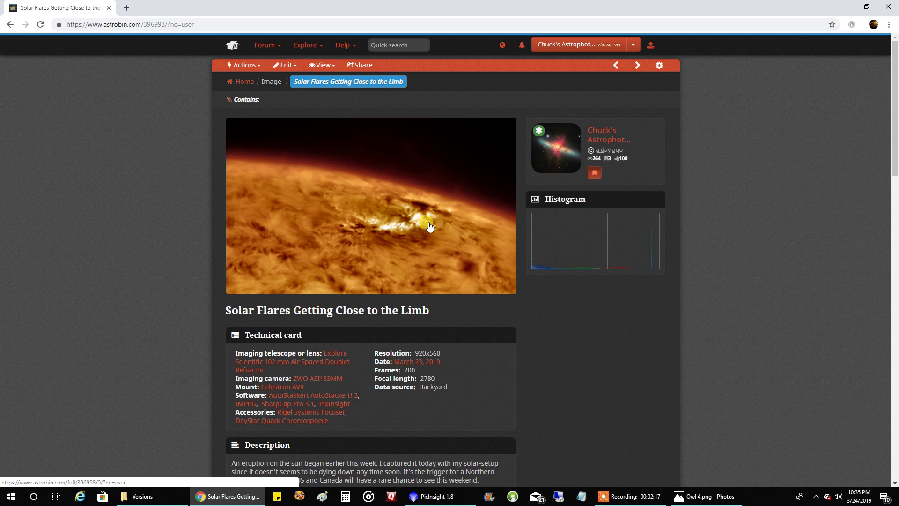
{"action": "scroll", "coordinate": [430, 226], "scroll_direction": "down", "scroll_amount": 1}
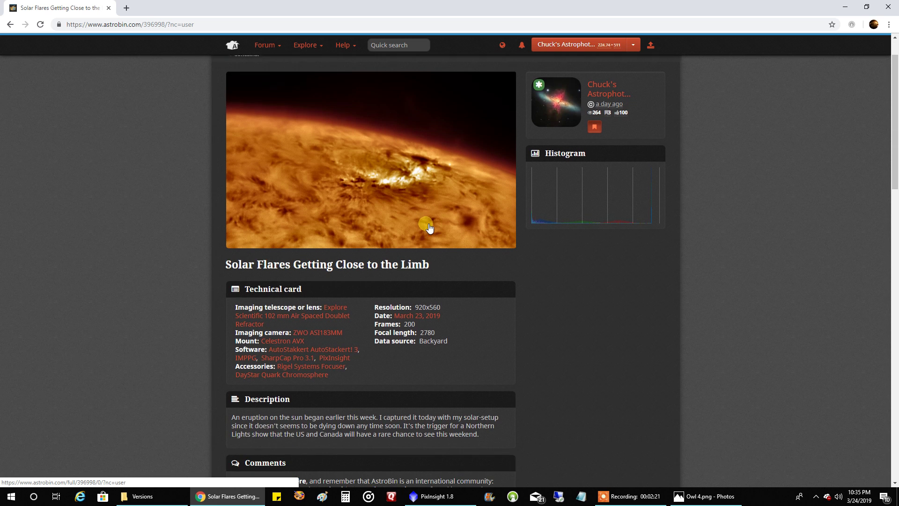
{"action": "scroll", "coordinate": [430, 229], "scroll_direction": "up", "scroll_amount": 1}
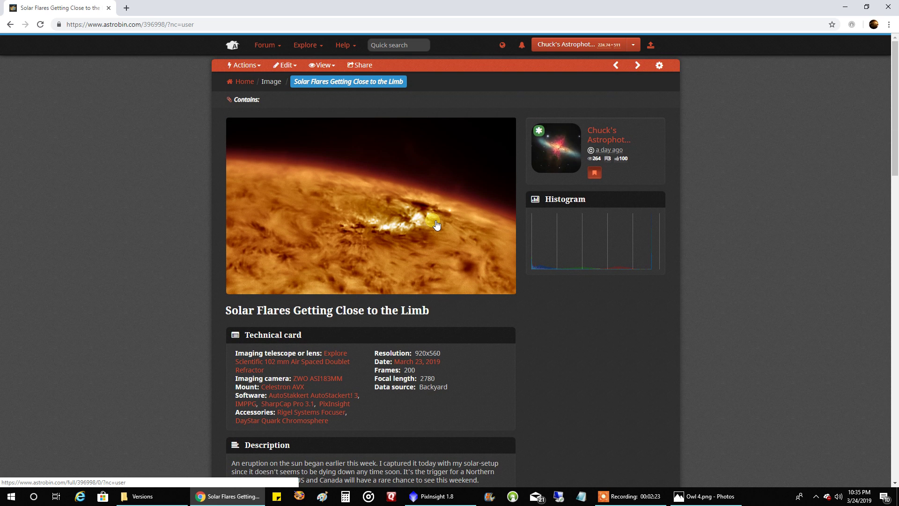
{"action": "left_click", "coordinate": [436, 225]}
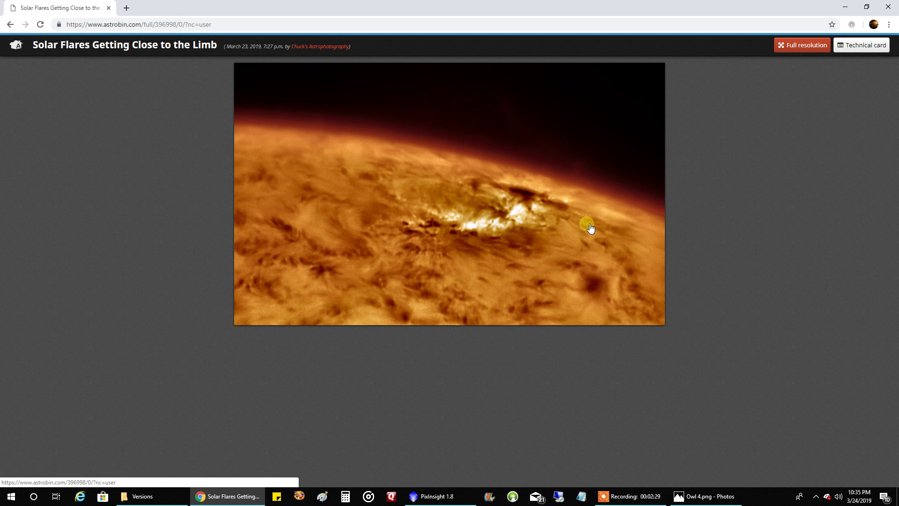
{"action": "left_click", "coordinate": [565, 228]}
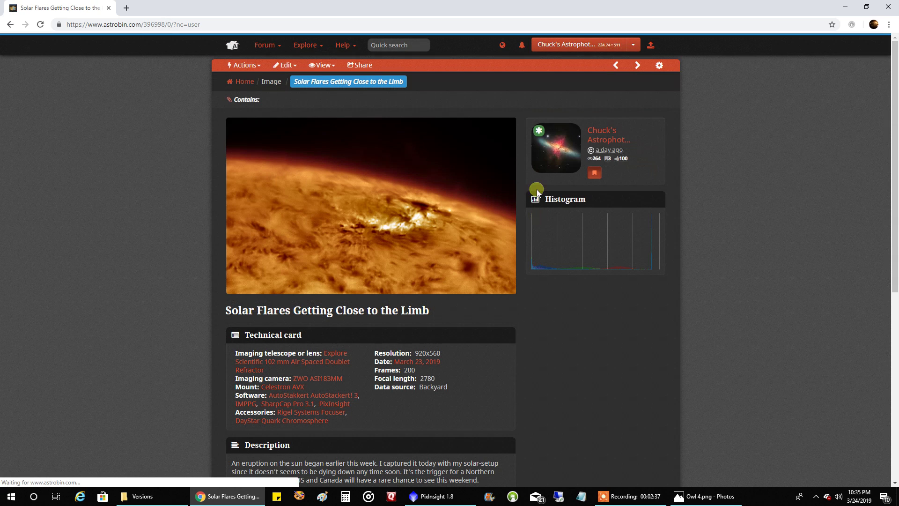
Step: Open Solar Storm Animation From This Weekend from the gallery in full view, closing the Facebook toast
{"action": "left_click", "coordinate": [548, 49]}
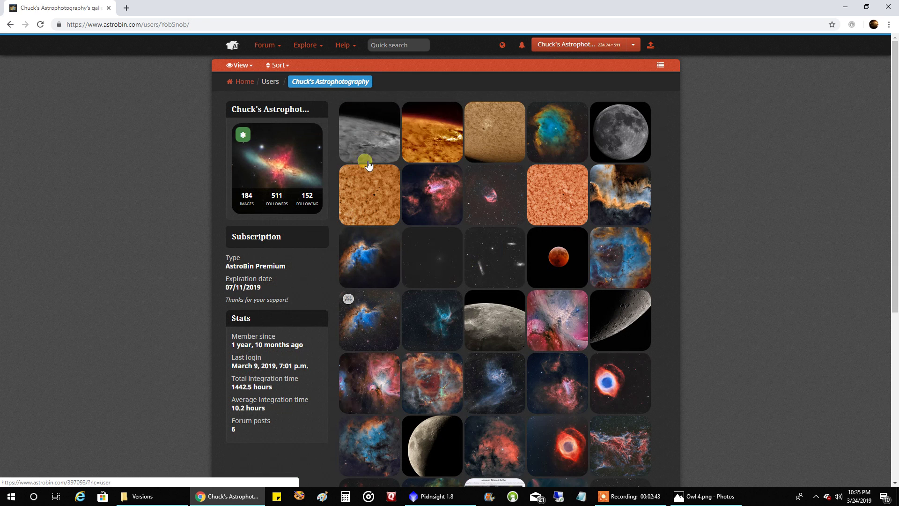
{"action": "left_click", "coordinate": [370, 133]}
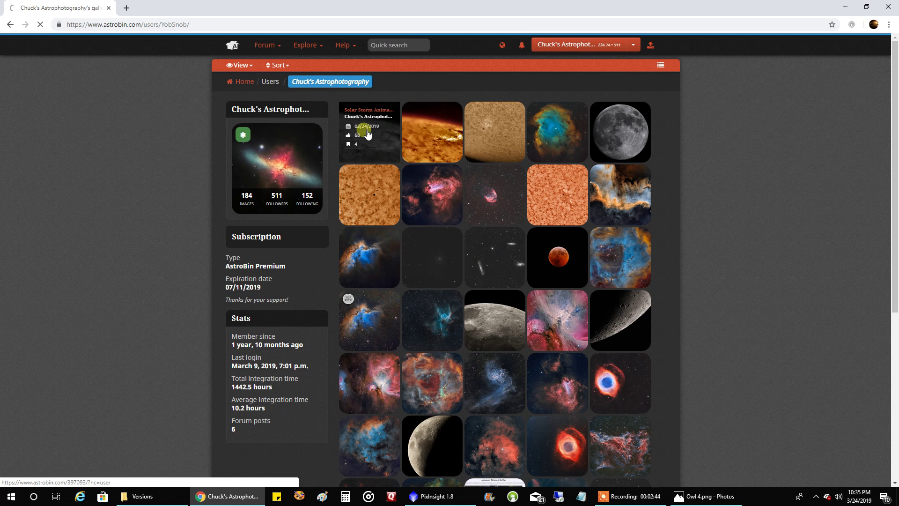
{"action": "left_click", "coordinate": [416, 149]}
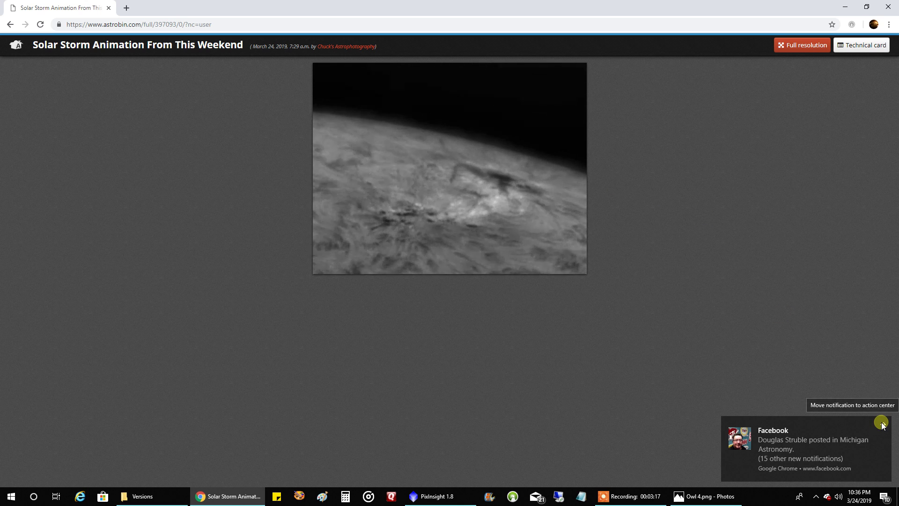
{"action": "left_click", "coordinate": [882, 423]}
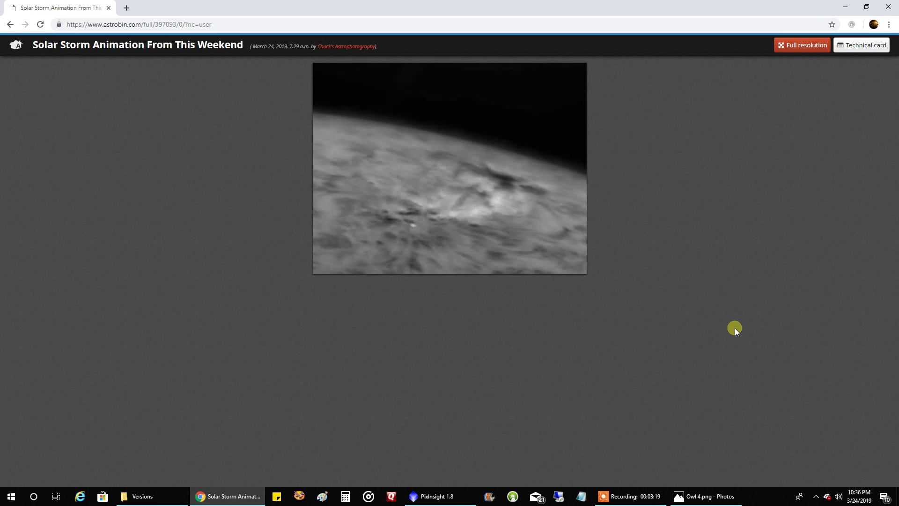